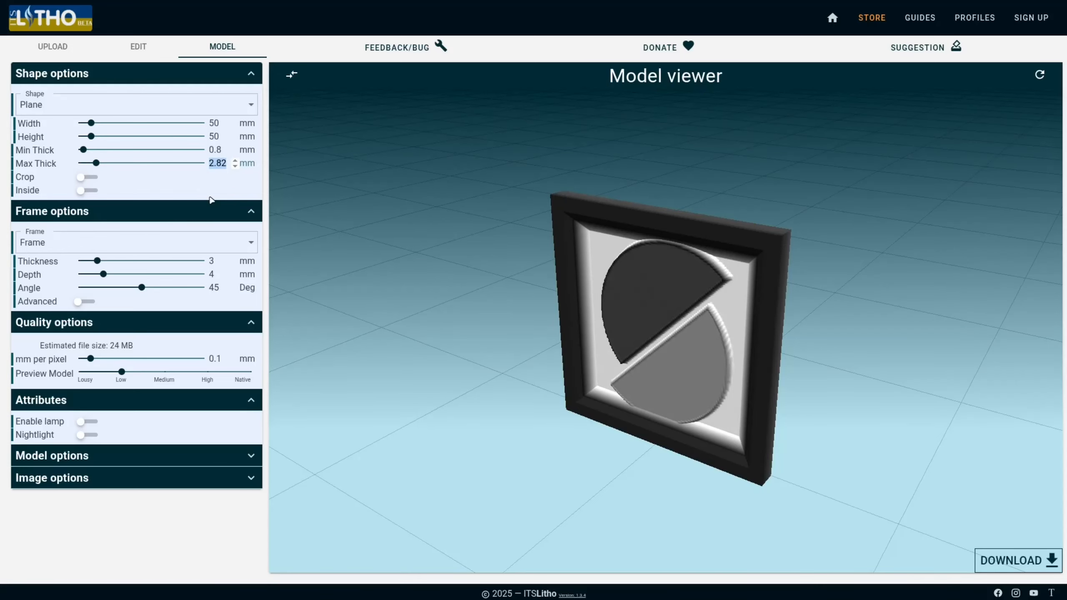
Set the plane lithophane's maximum thickness to 2.8 mm and view the model from the front
text(2.)
mouse_move(463, 205)
mouse_down()
mouse_move(442, 212)
mouse_move(460, 193)
mouse_move(477, 196)
mouse_up()
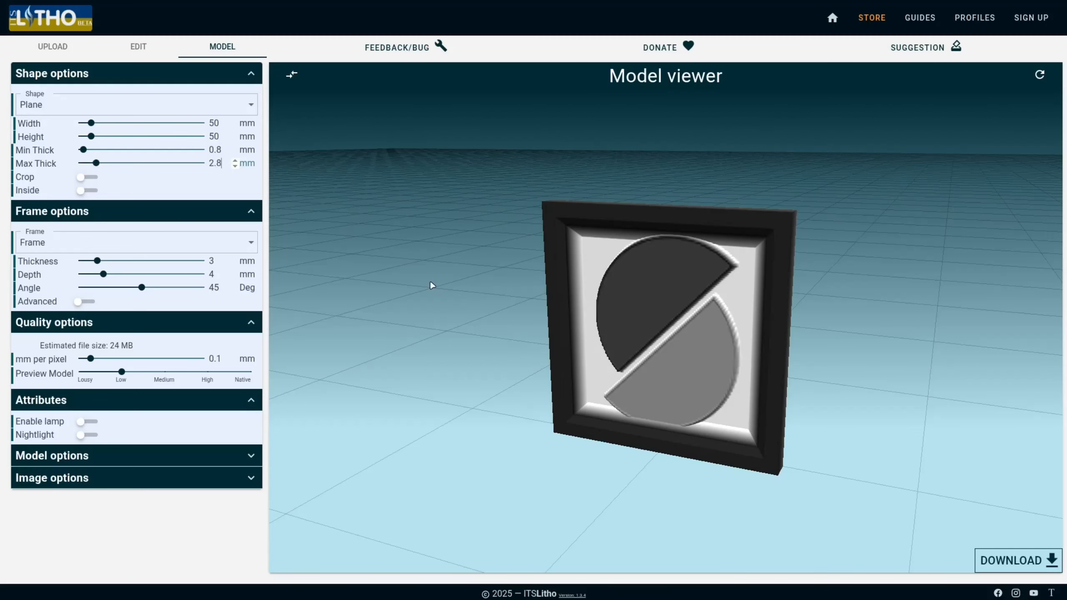
drag(433, 280, 692, 421)
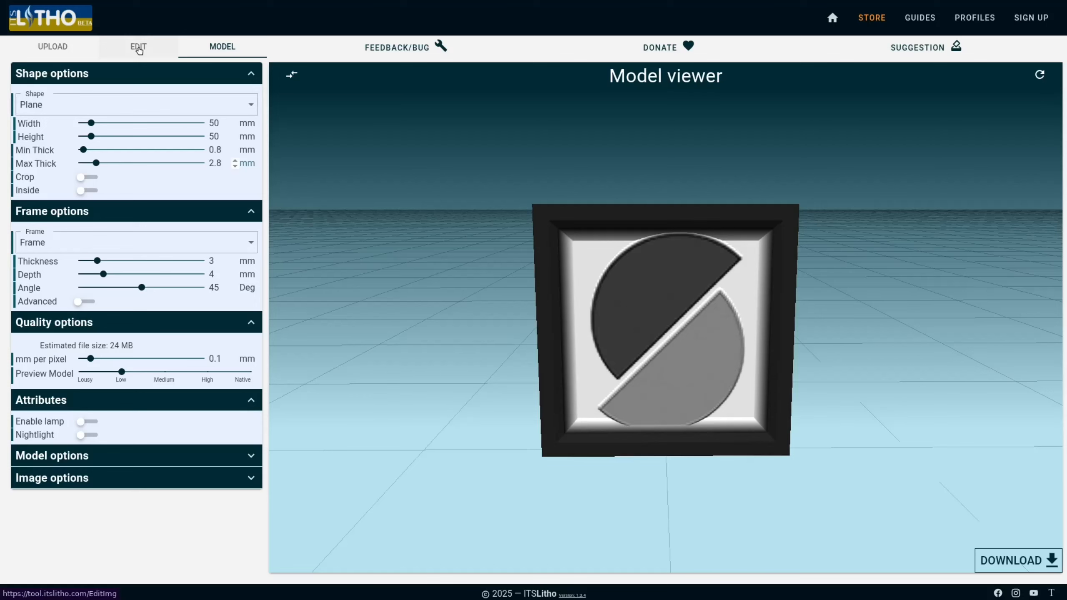
Set the plane lithophane's width and height to 60 mm
click(214, 125)
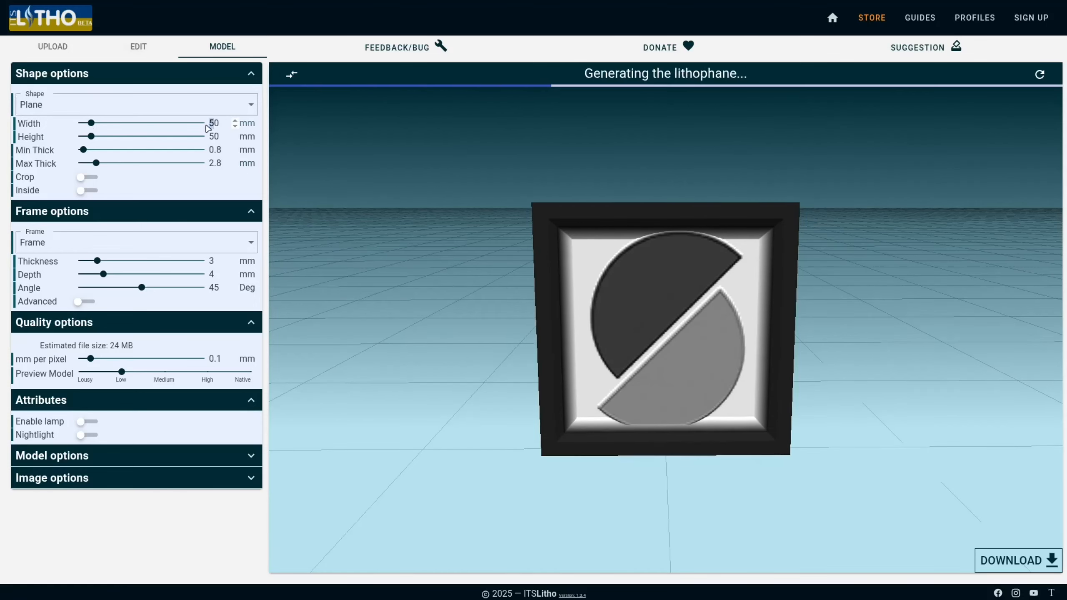
text(60)
key(Tab)
text(60)
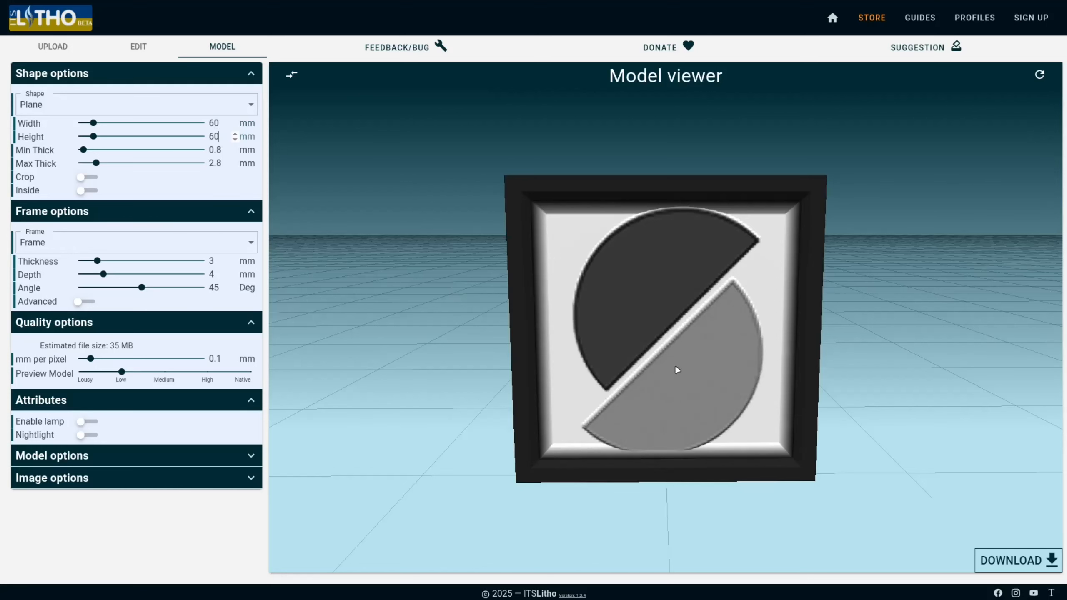
drag(677, 369, 715, 427)
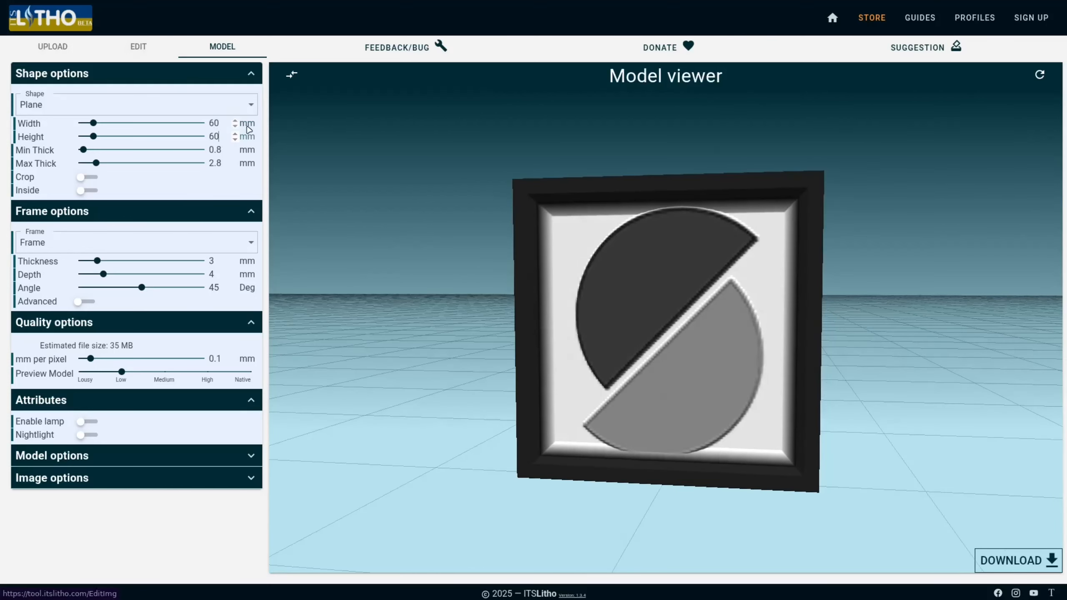
Restore the lithophane's width and height to 50 mm
click(208, 127)
text(50)
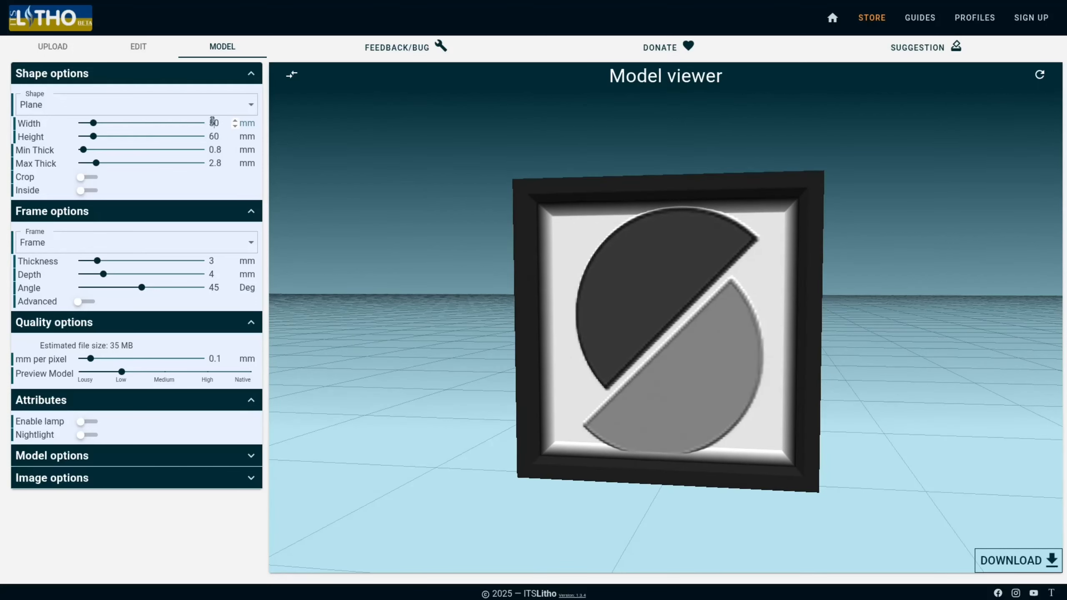
key(Return)
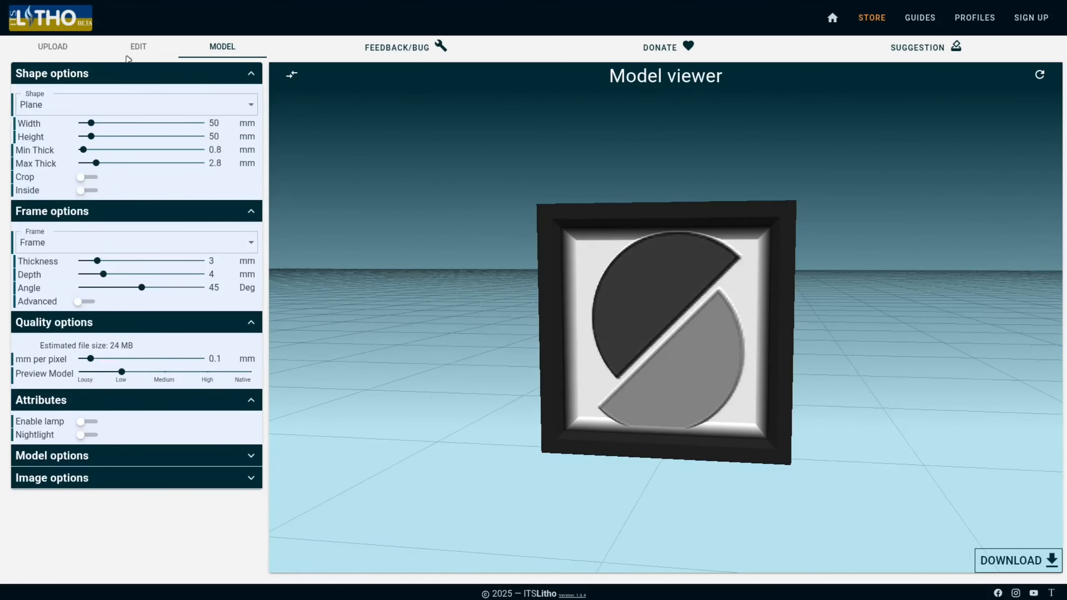
Remove the image cropping by setting crop width and crop height to 0–100 %, and return to the model
click(127, 49)
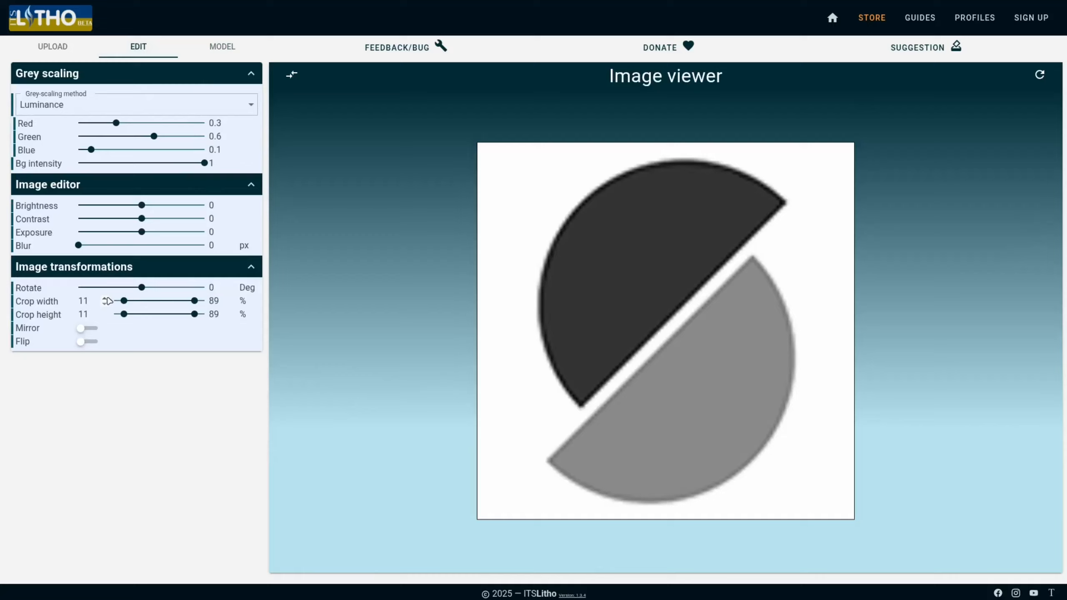
drag(124, 301, 112, 314)
mouse_move(194, 313)
mouse_down()
mouse_move(205, 314)
mouse_move(206, 301)
mouse_up()
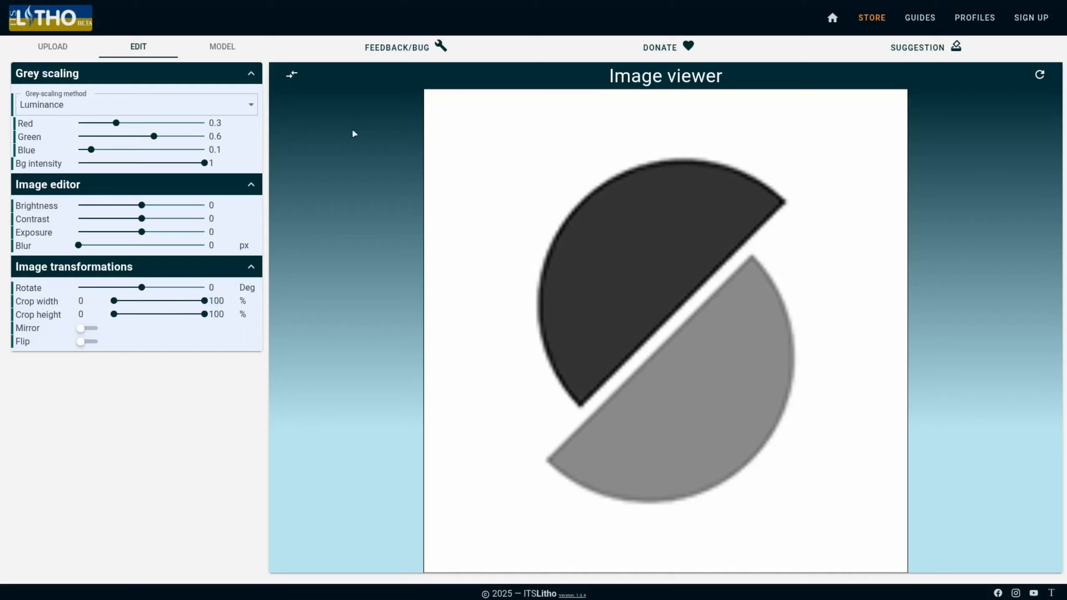
click(221, 47)
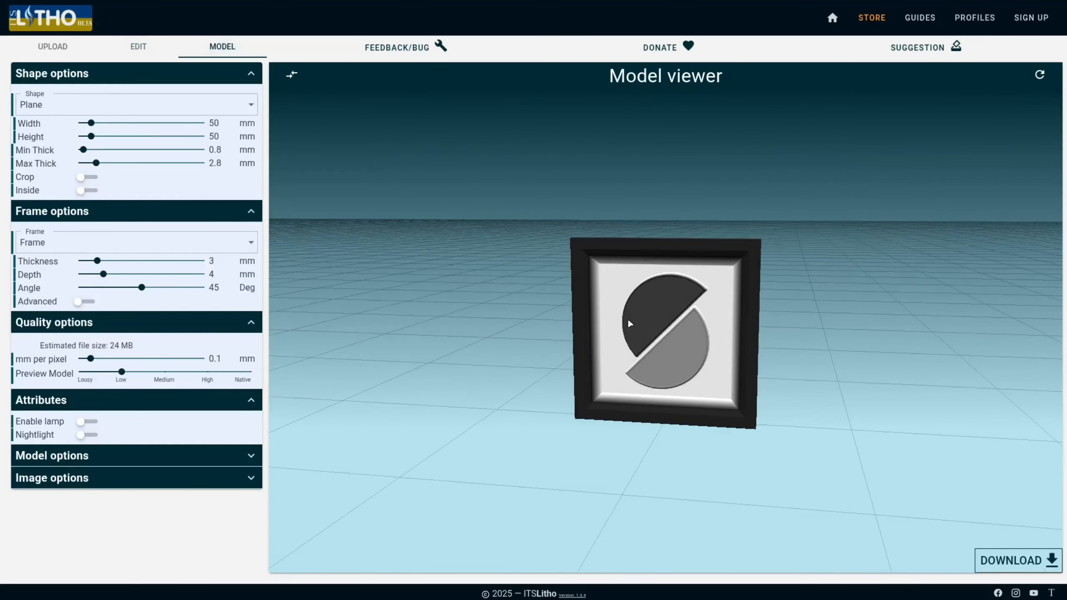
Try the Crop and Inside shape options while checking the model from several angles, and leave both off
click(82, 177)
click(85, 191)
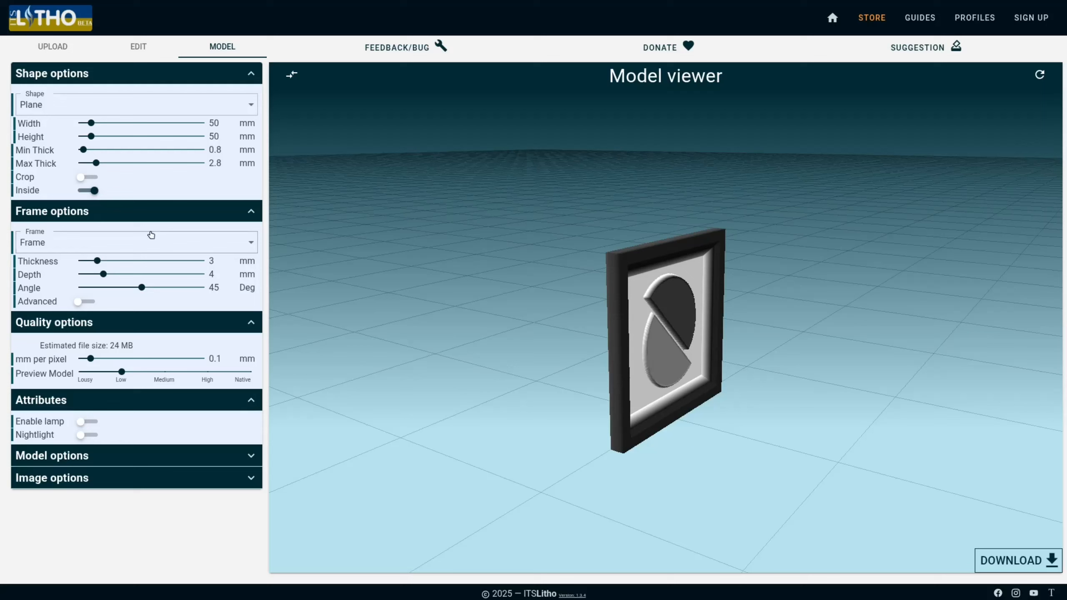
click(89, 190)
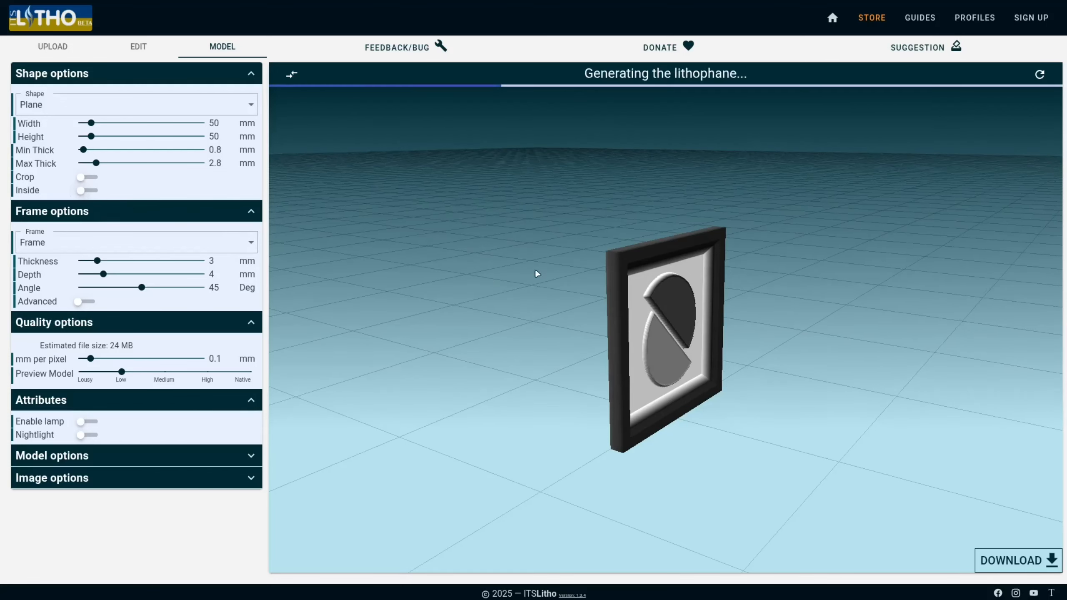
click(88, 190)
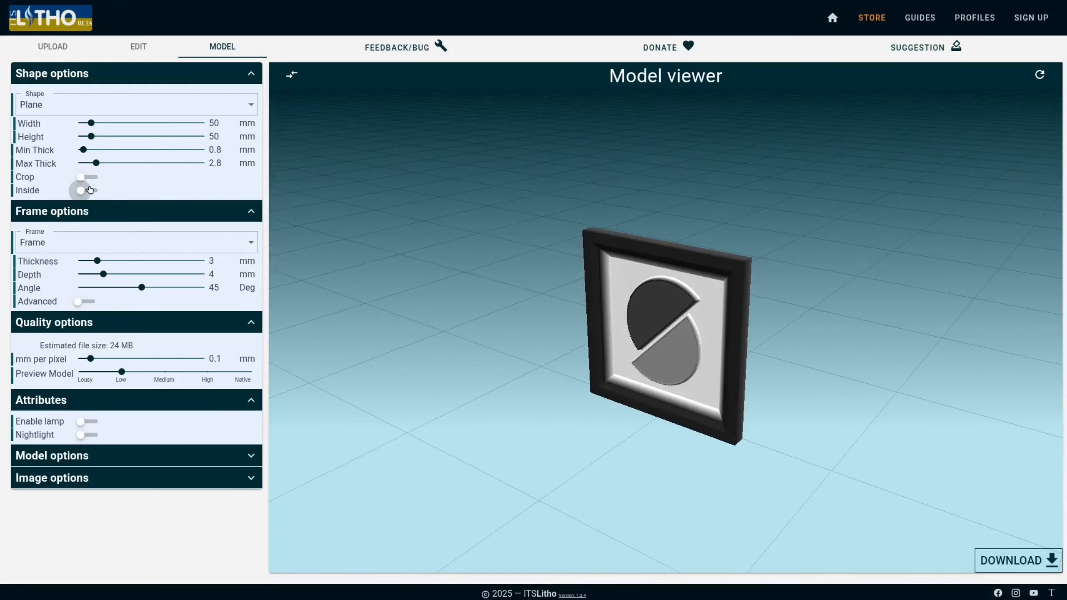
drag(716, 305, 815, 321)
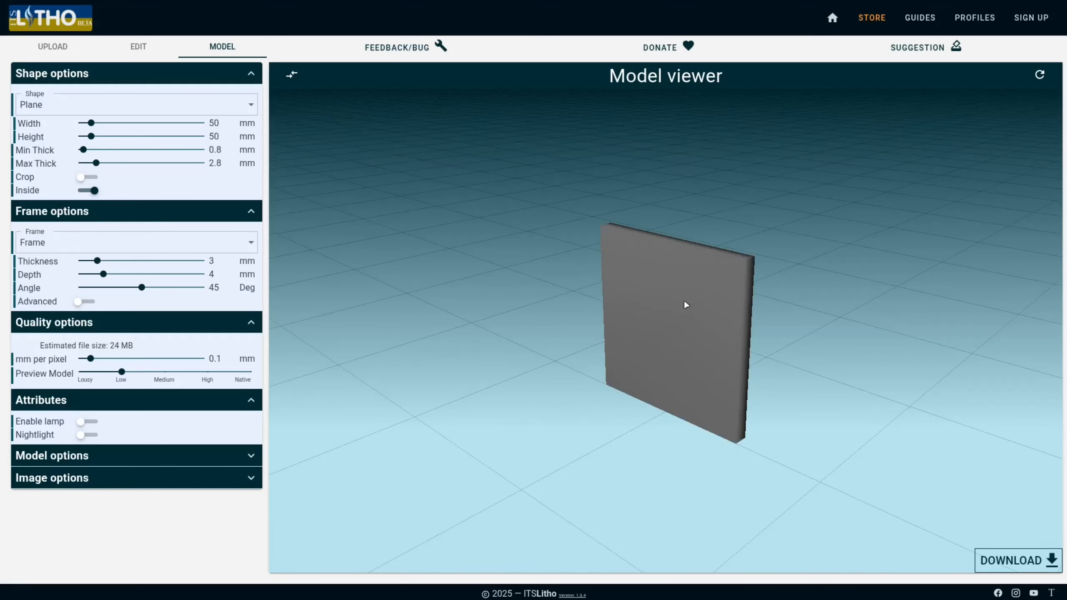
drag(772, 306, 649, 304)
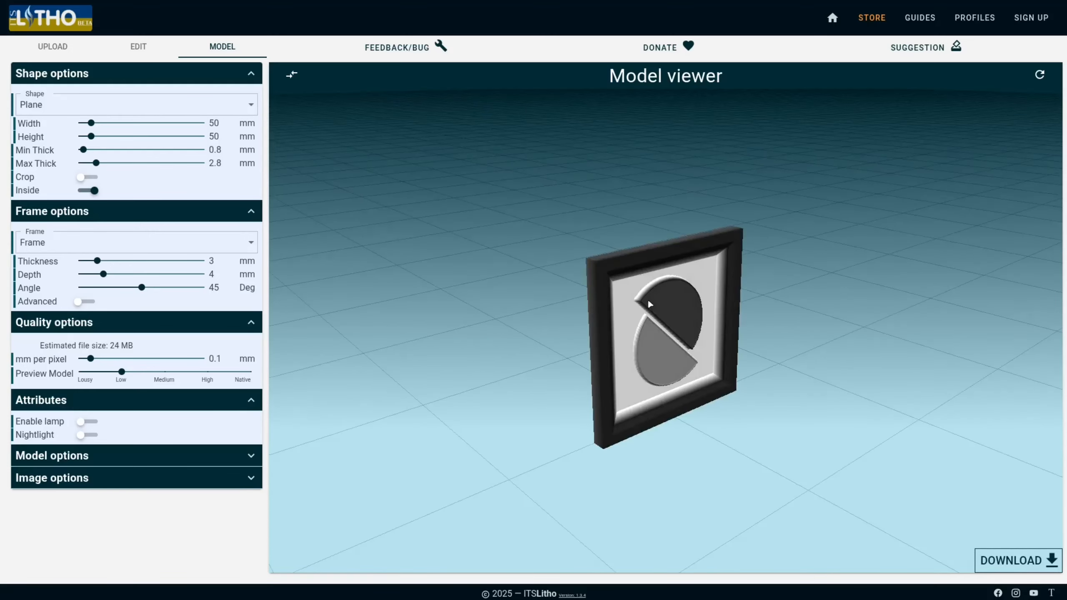
click(89, 191)
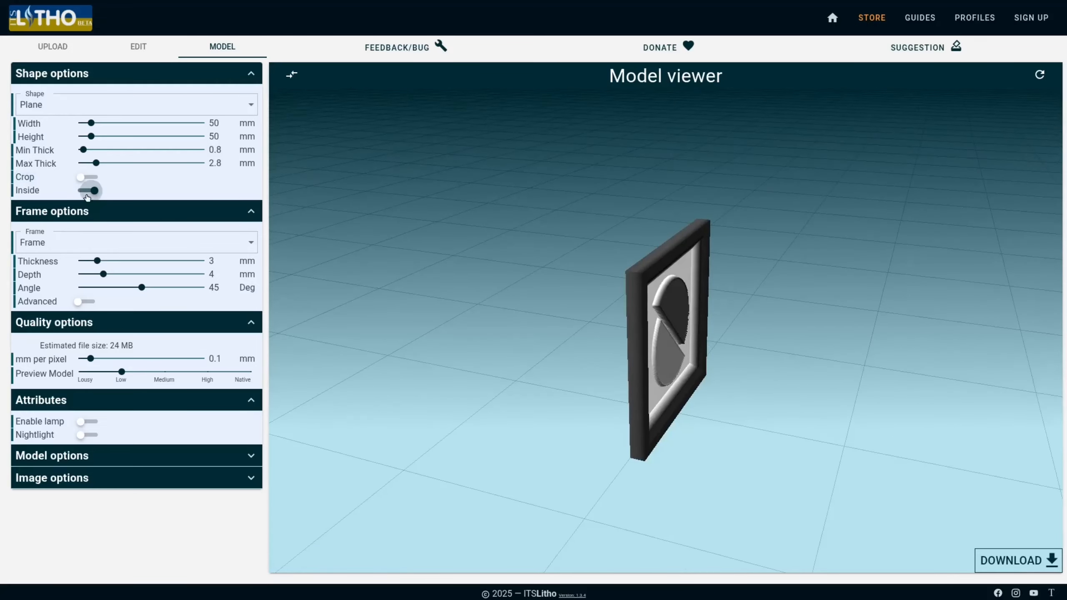
drag(693, 278, 579, 276)
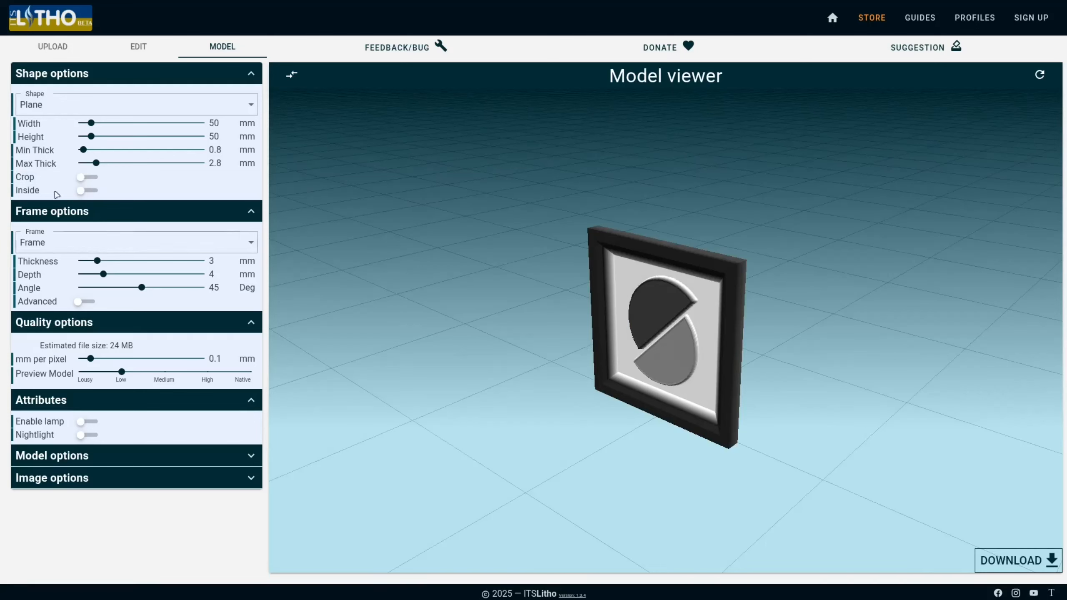
Try the Heart shape for the lithophane and switch back to Plane
click(58, 99)
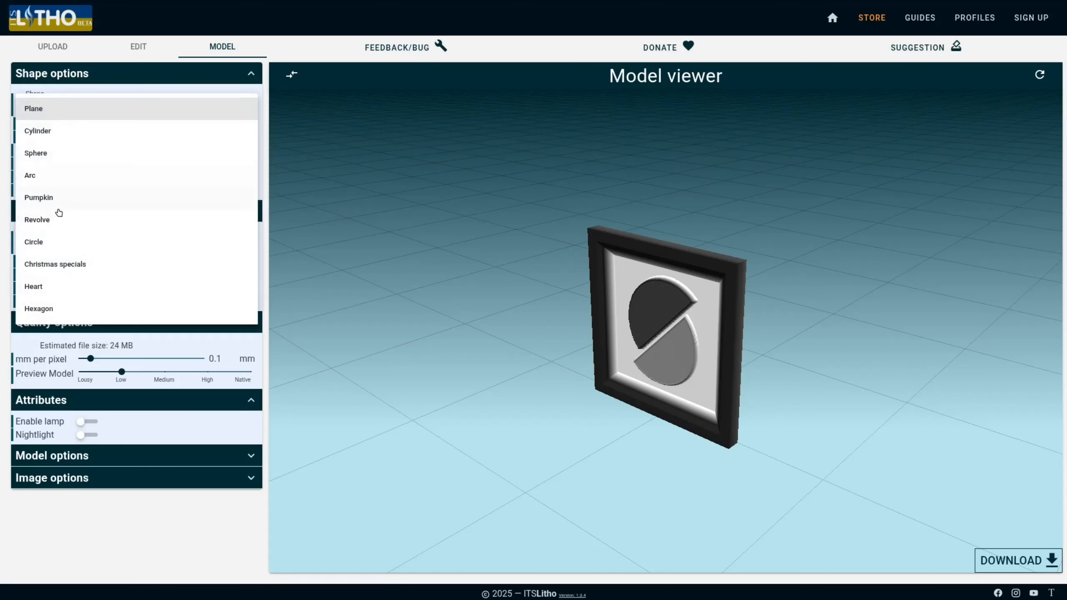
click(41, 290)
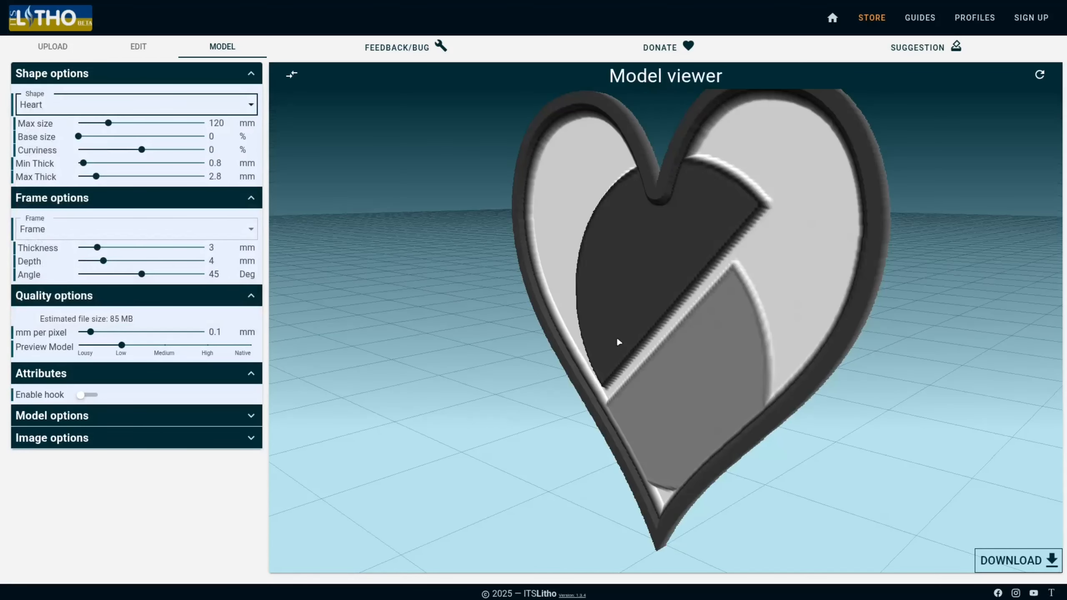
click(124, 104)
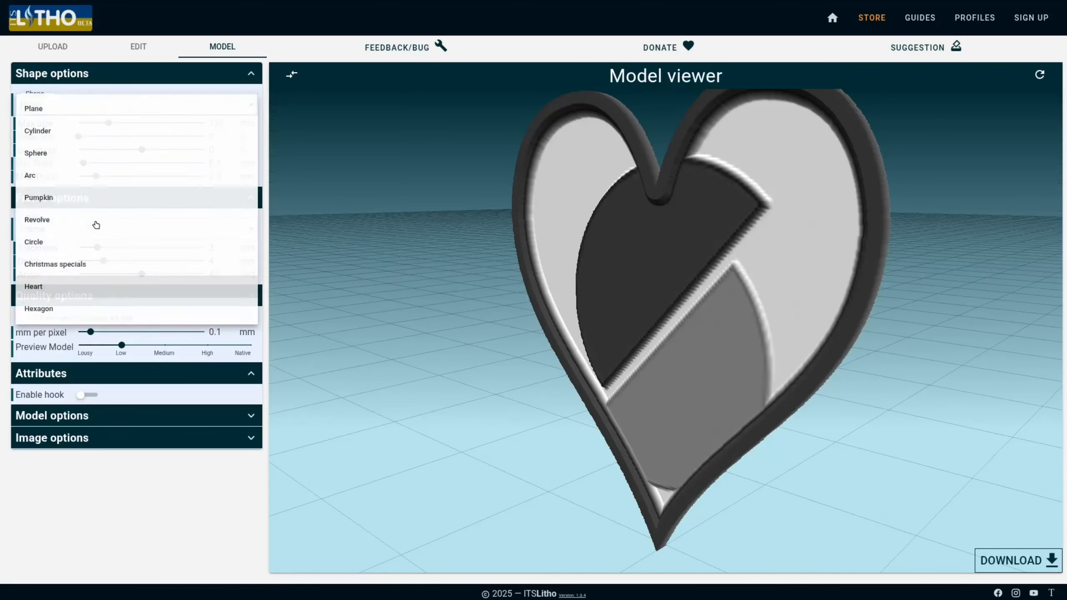
click(54, 116)
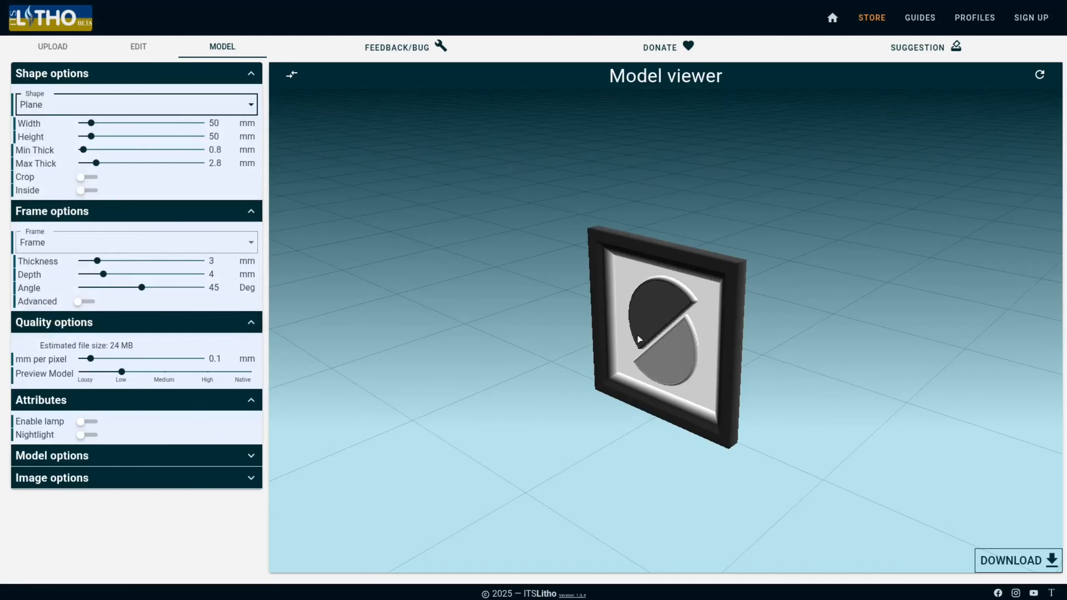
Try the None and Border frame types on the plane and restore the Frame type
click(70, 242)
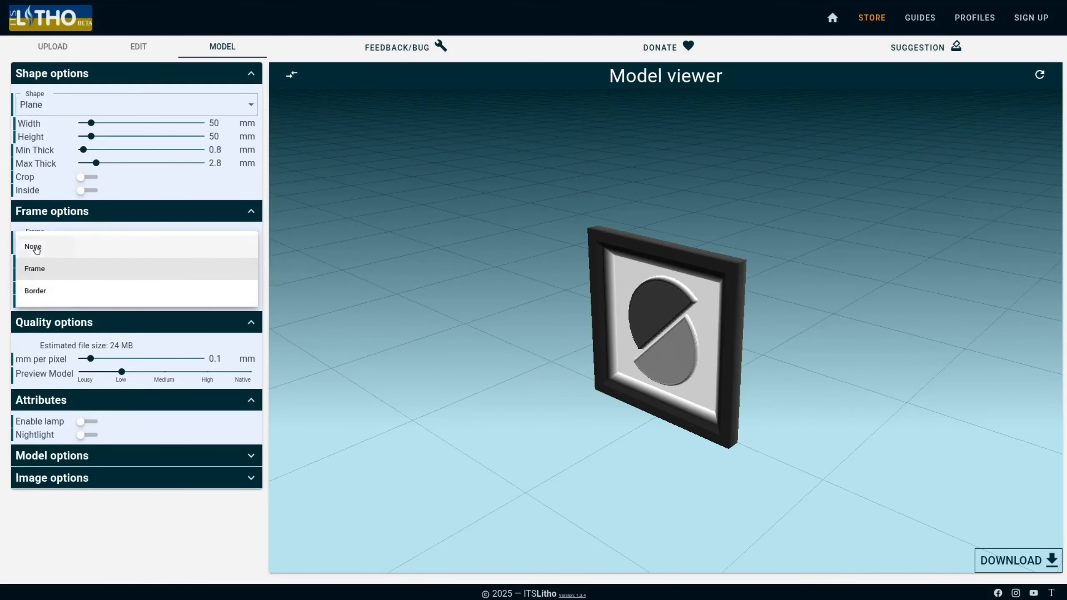
click(64, 245)
click(63, 246)
click(78, 290)
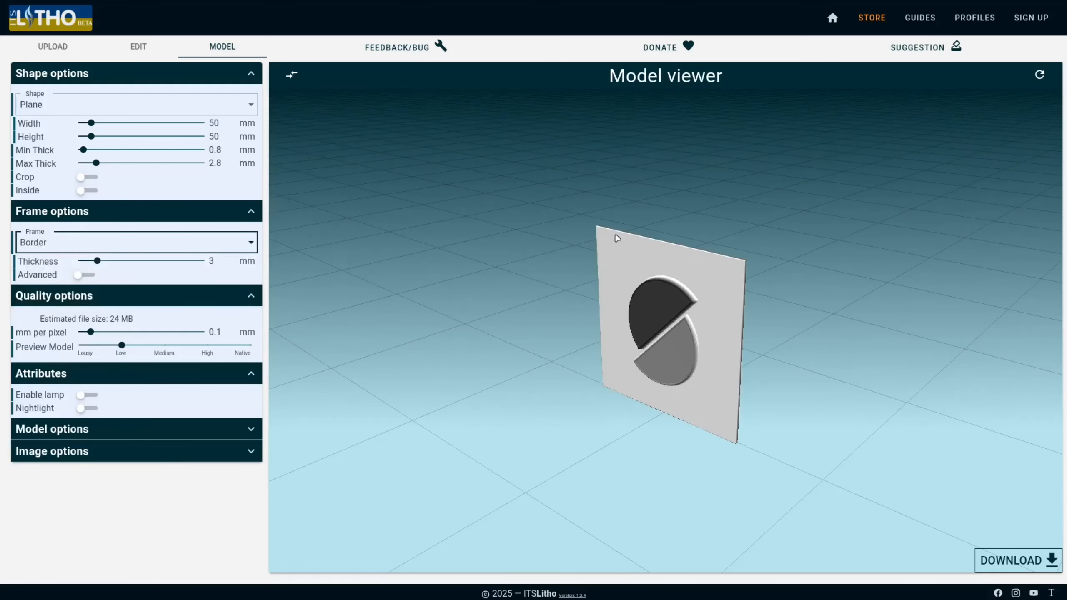
scroll(672, 248, up, 3)
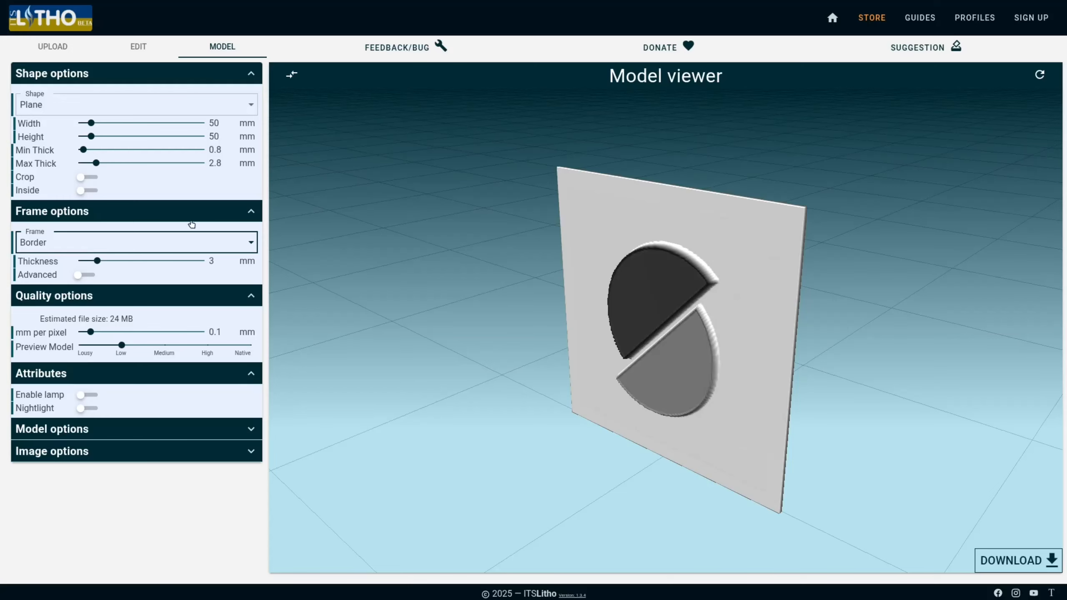
click(136, 250)
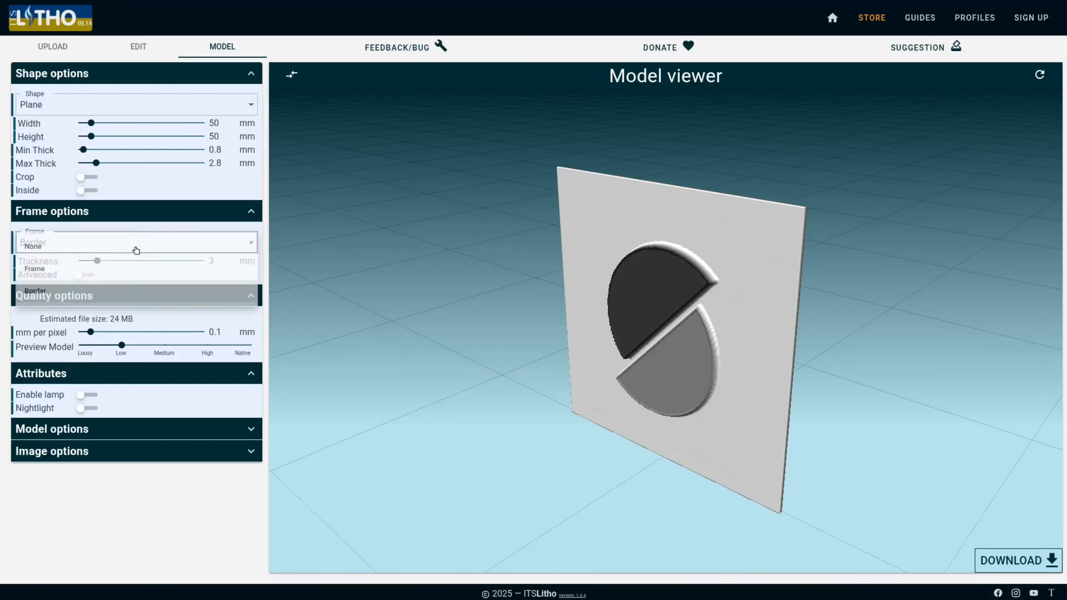
click(55, 269)
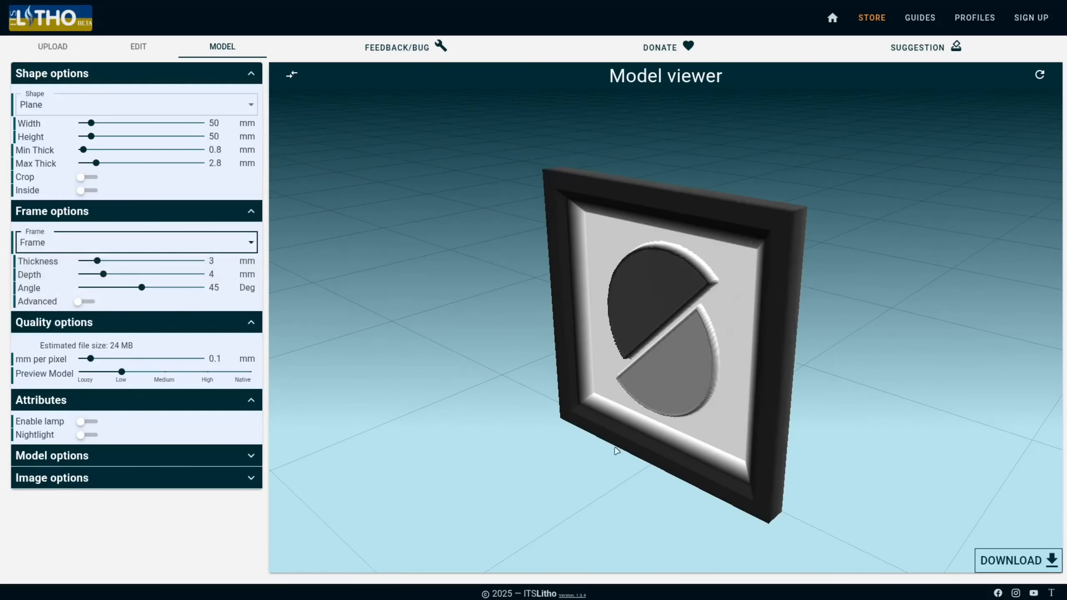
Remove the frame to inspect the lithophane's relief from the side, and set the frame type back to Frame
drag(777, 318, 794, 264)
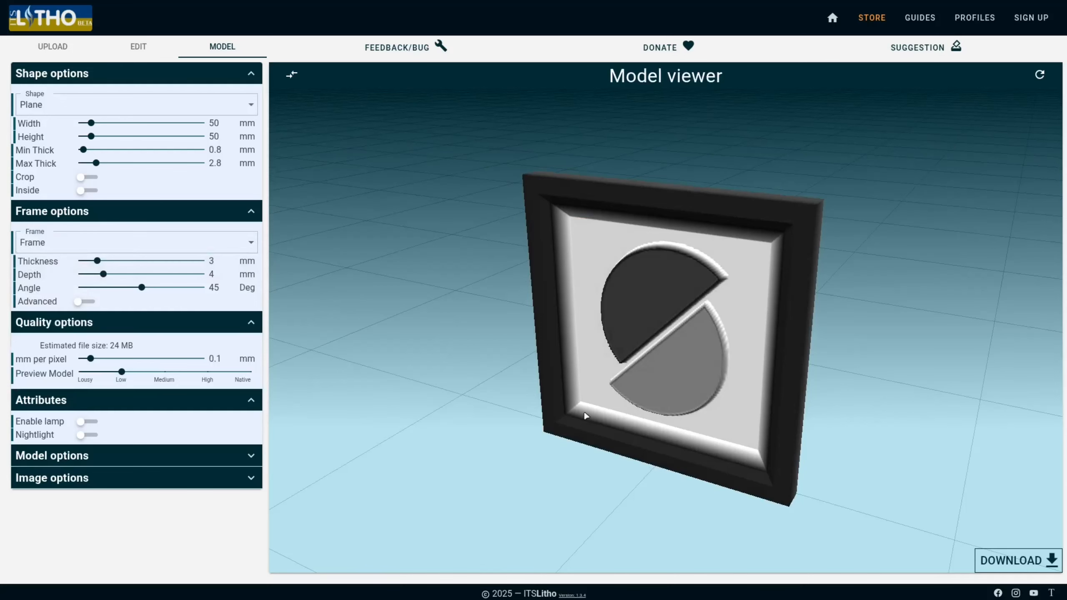
drag(824, 255, 803, 255)
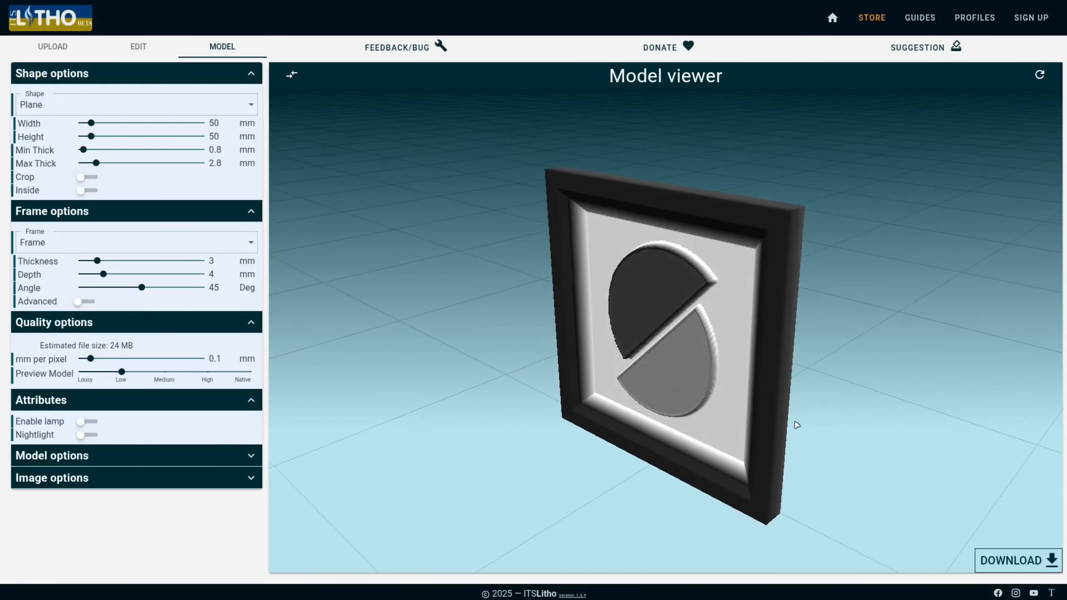
click(126, 243)
click(48, 252)
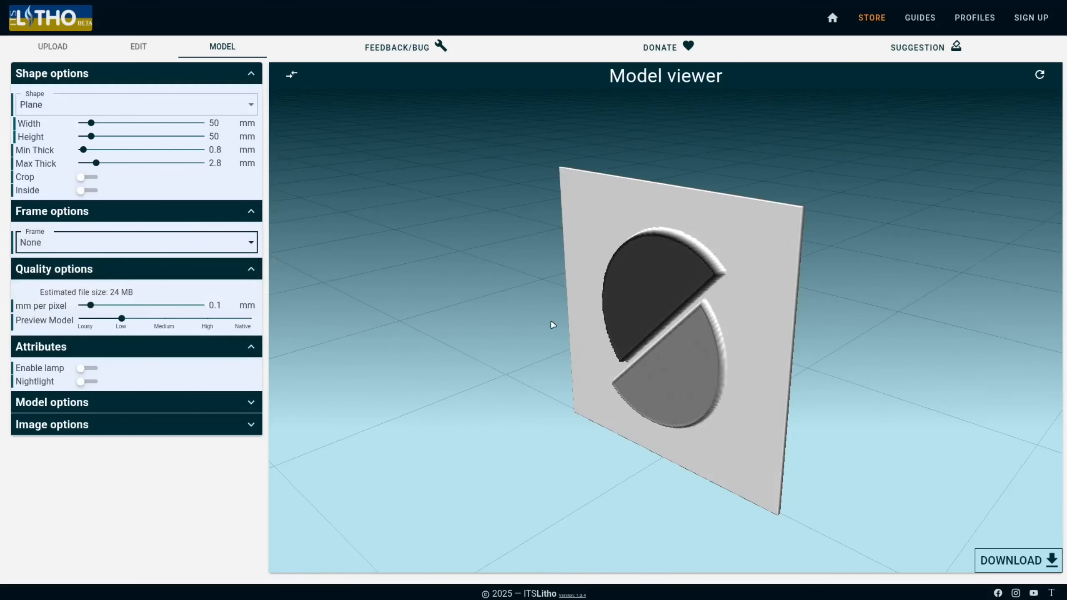
drag(552, 325, 673, 359)
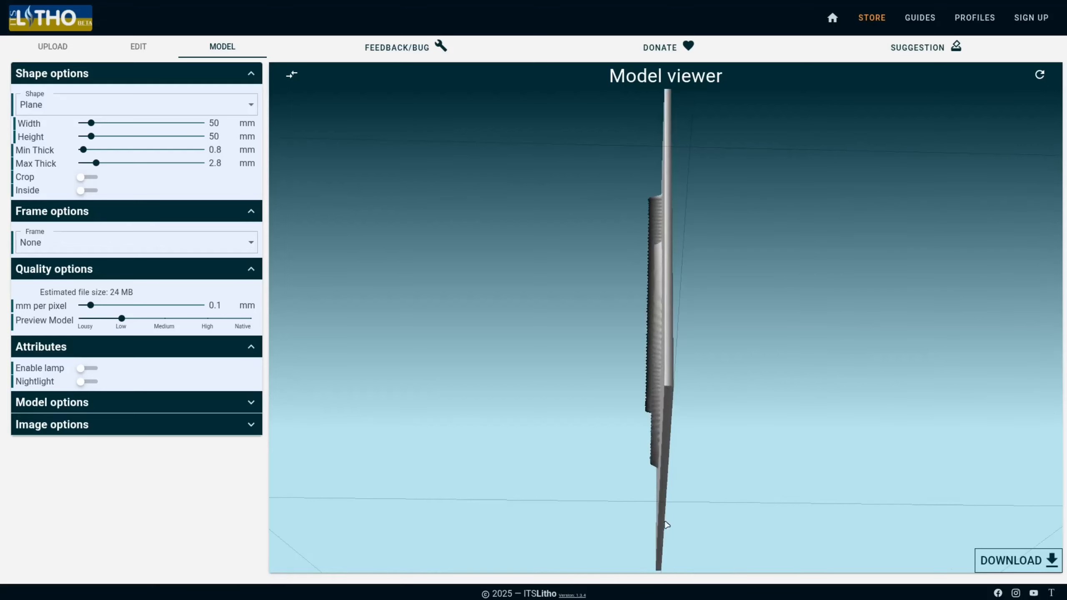
drag(692, 395, 699, 447)
click(85, 246)
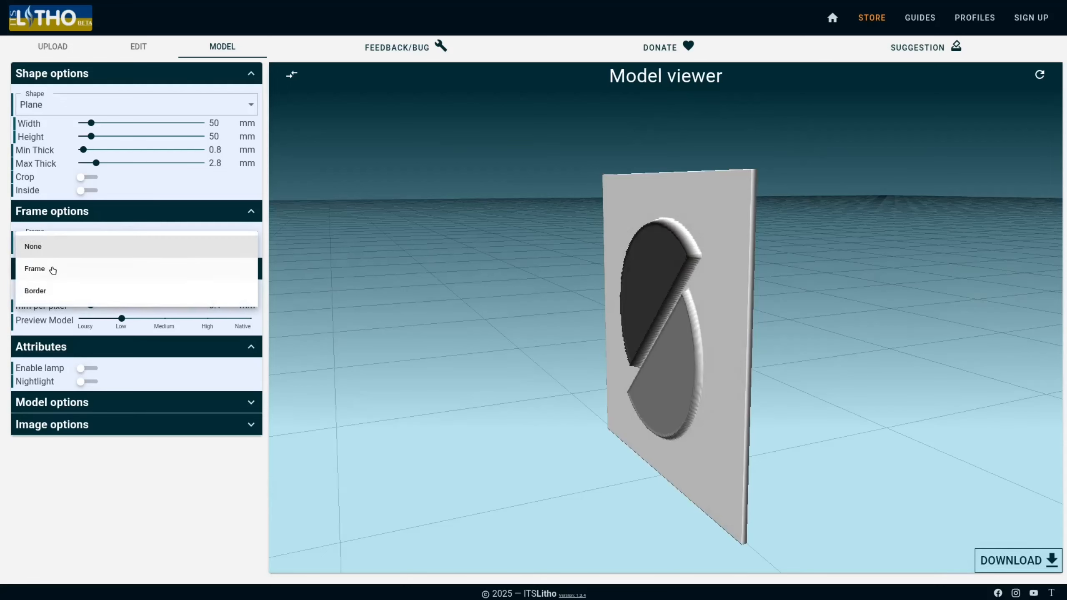
click(52, 270)
drag(486, 340, 634, 253)
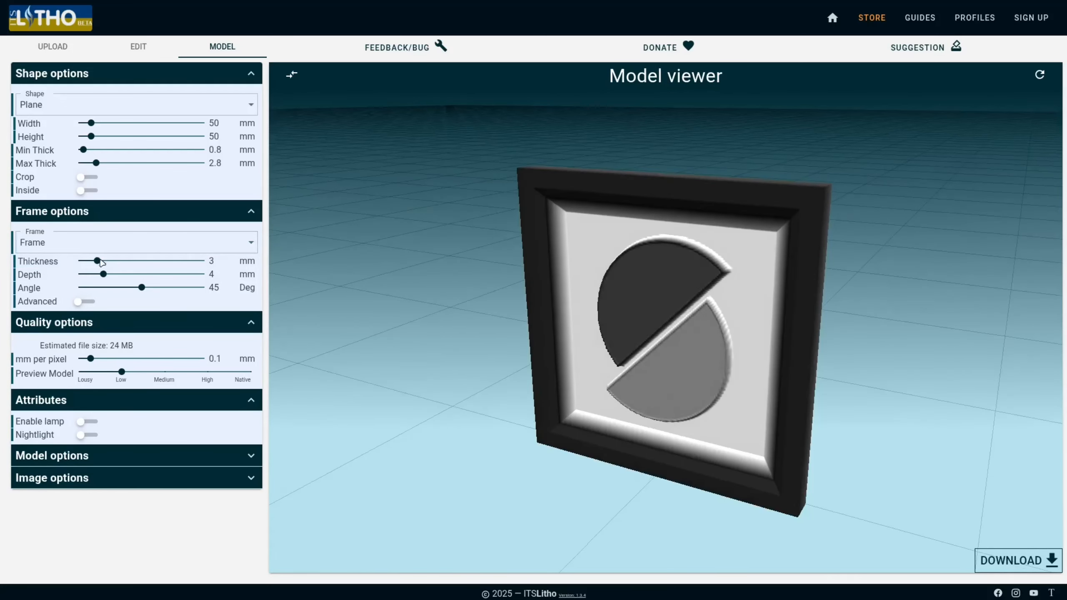
Set the frame's thickness to 2 mm
mouse_move(98, 262)
mouse_down()
mouse_move(131, 261)
mouse_move(86, 261)
mouse_up()
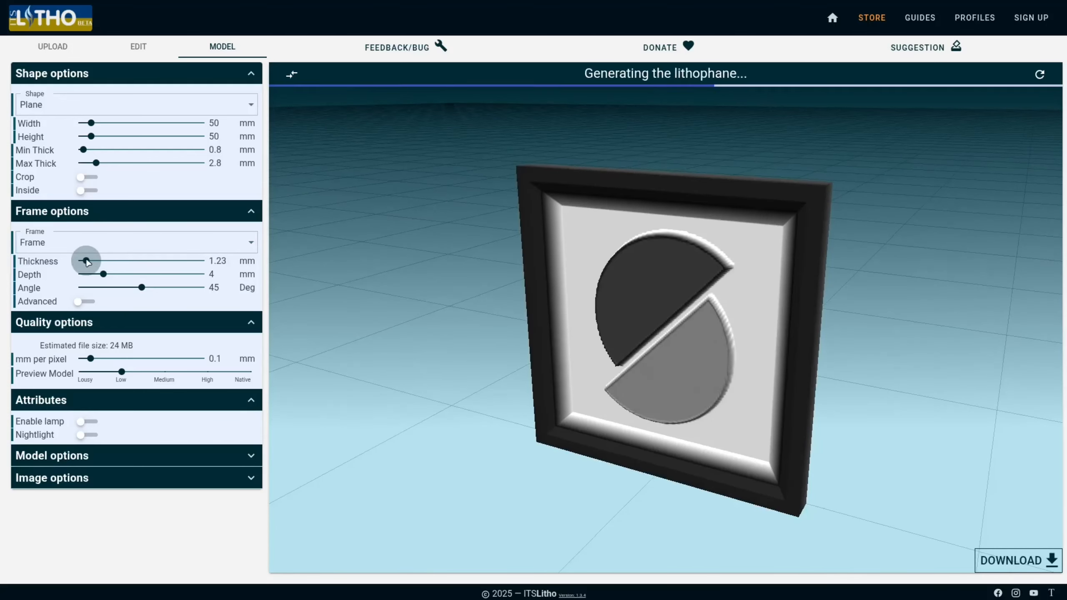
double_click(227, 260)
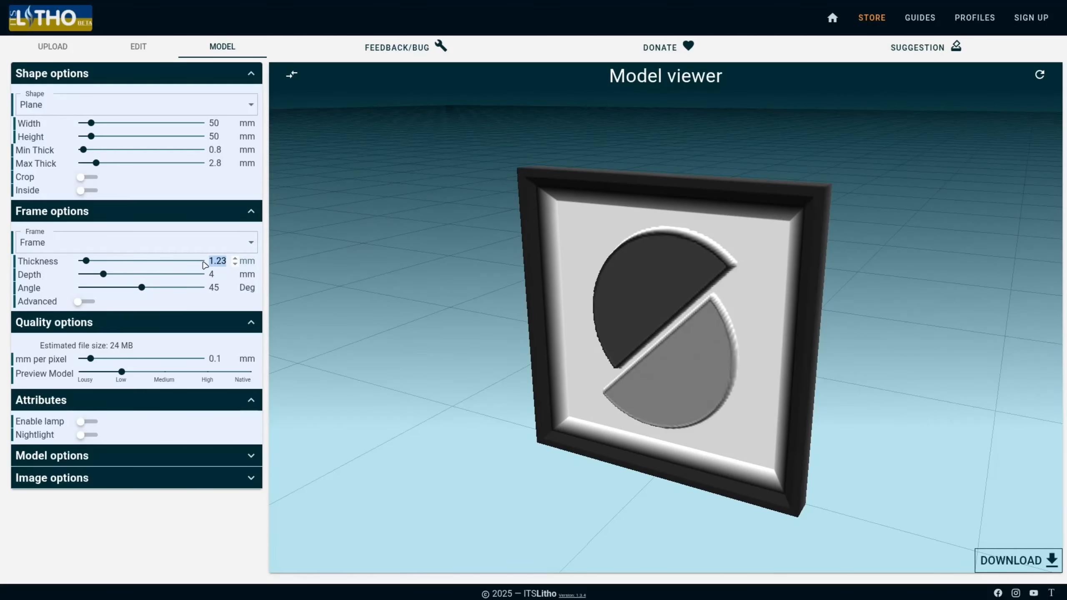
text(2)
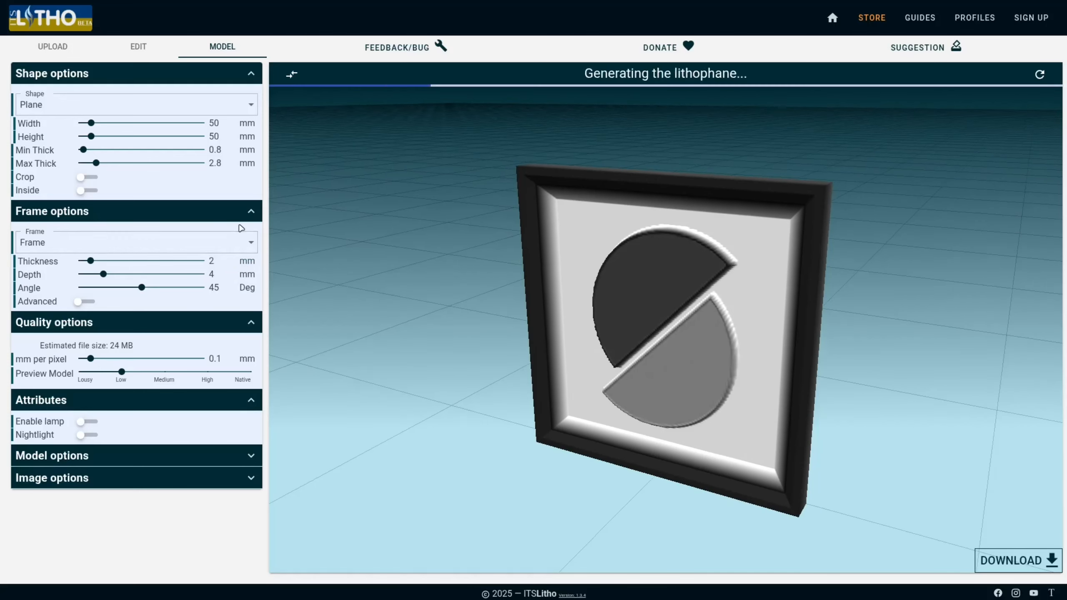
Try a frame depth of 13.39 mm and inspect the deepened frame from an angle
drag(447, 323, 395, 328)
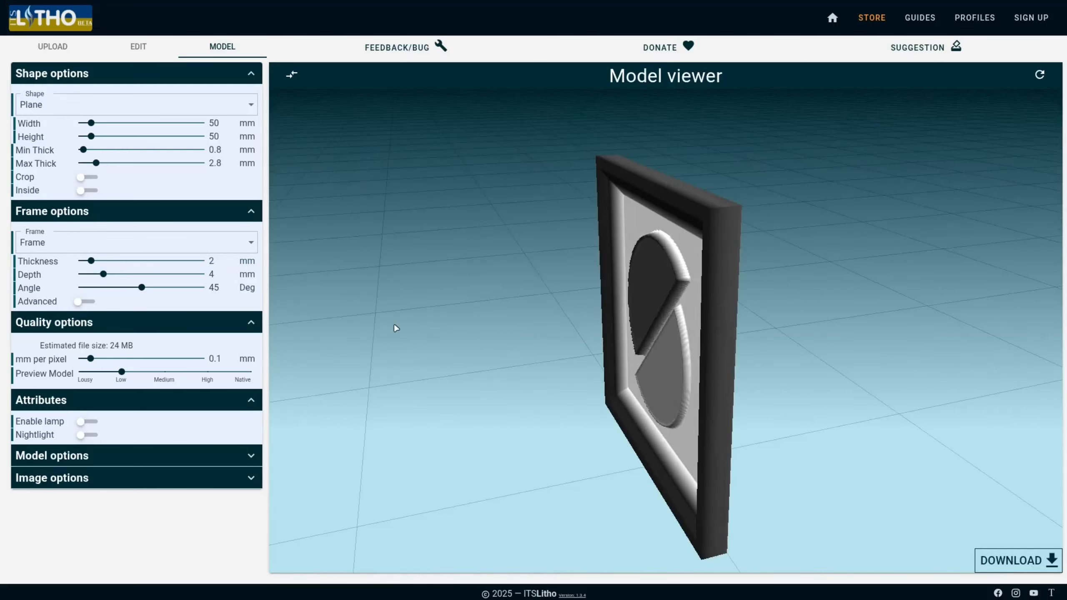
drag(483, 210, 658, 188)
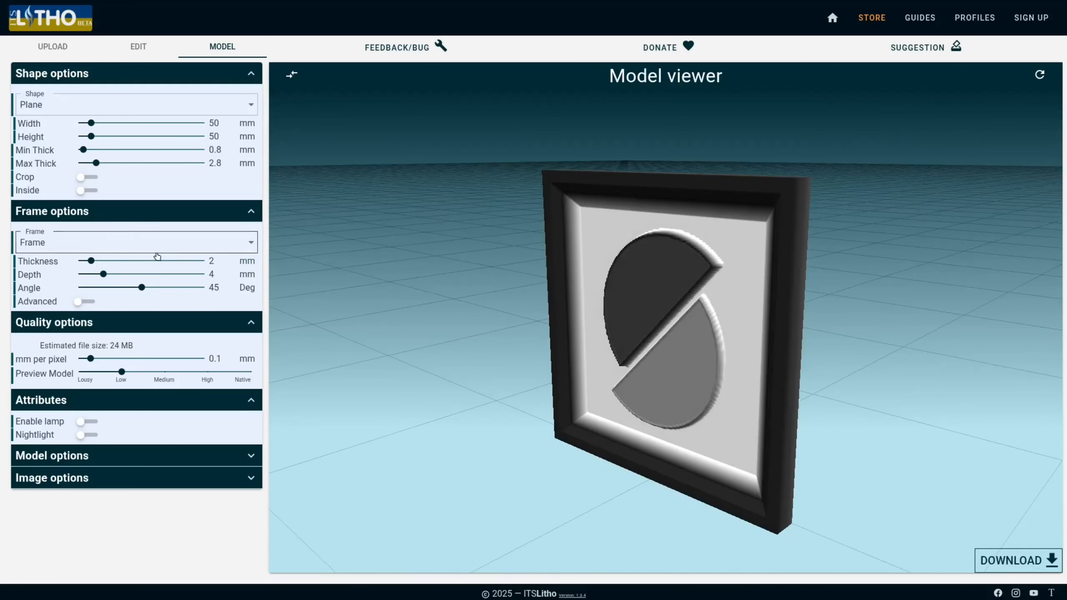
drag(104, 274, 168, 280)
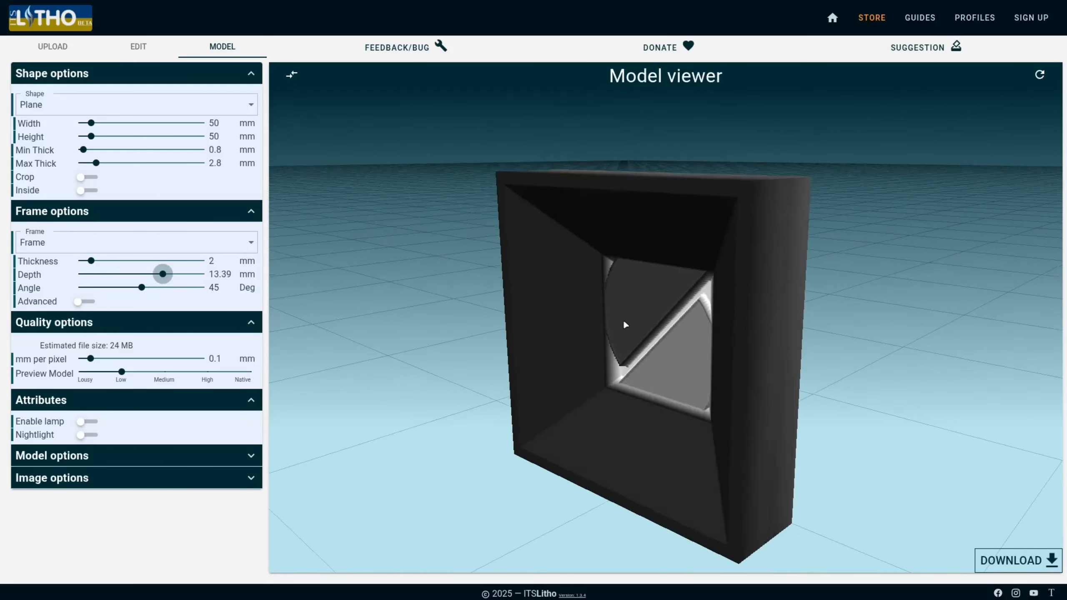
drag(623, 321, 673, 346)
Reduce the frame's depth to 2 mm
drag(163, 276, 91, 275)
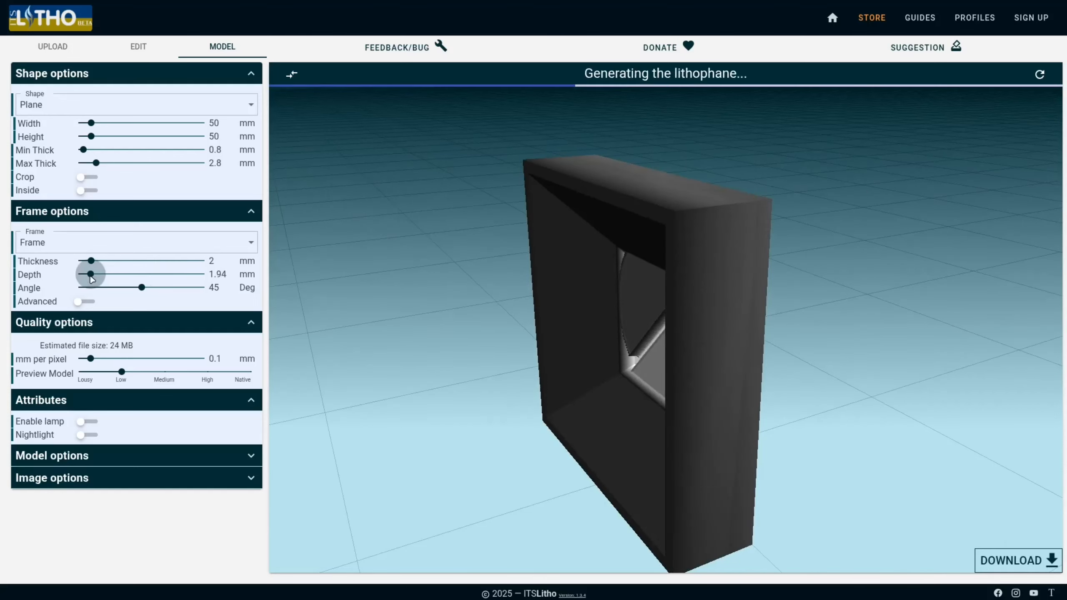
double_click(229, 282)
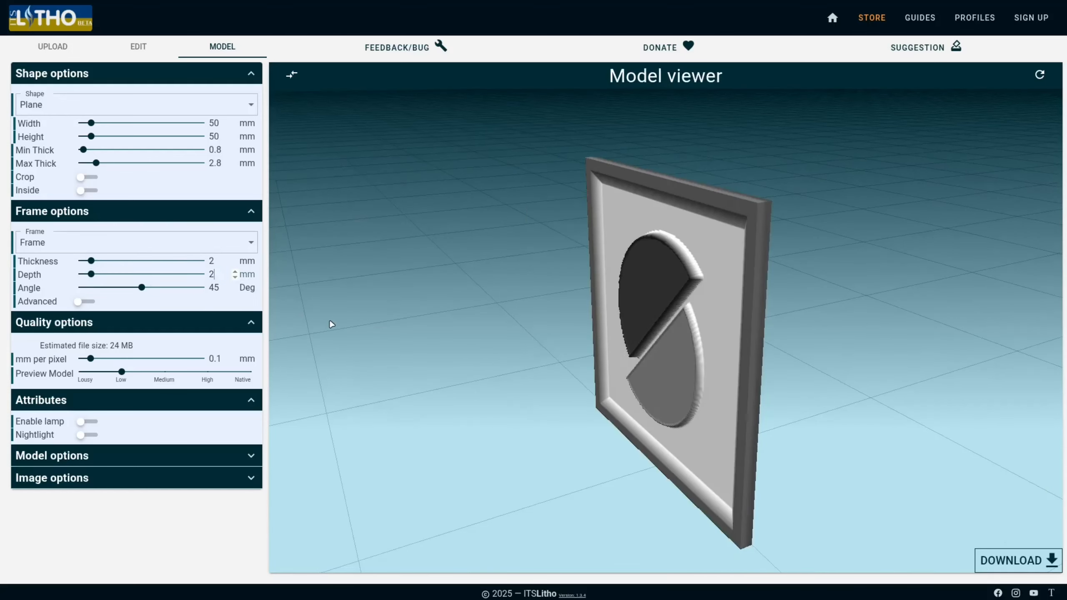
click(235, 218)
click(236, 219)
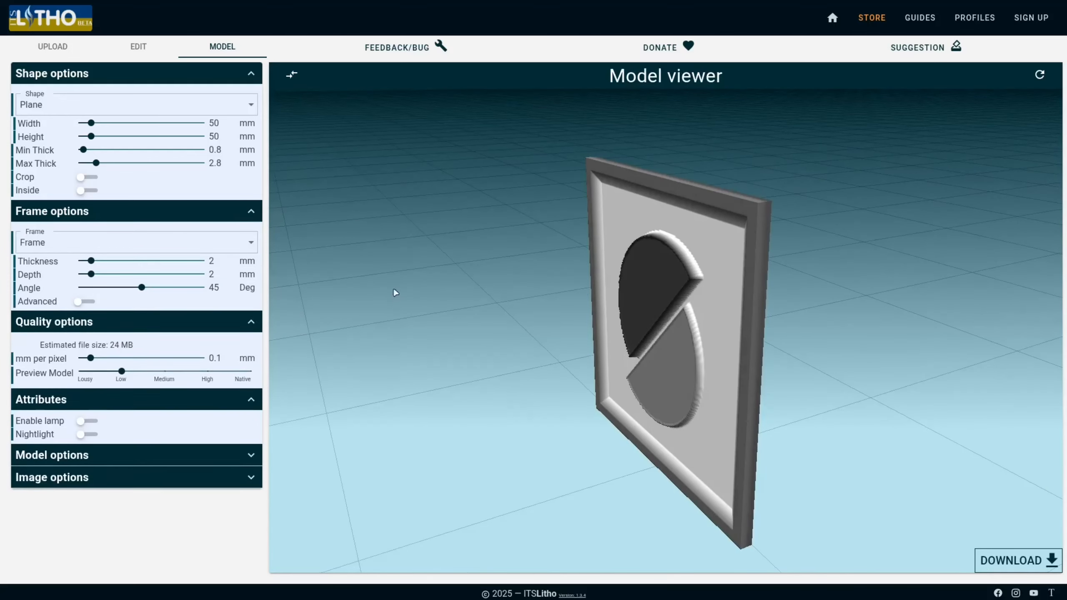
Check the frame against the relief from the side and set the frame's depth to 3 mm
drag(357, 296, 377, 293)
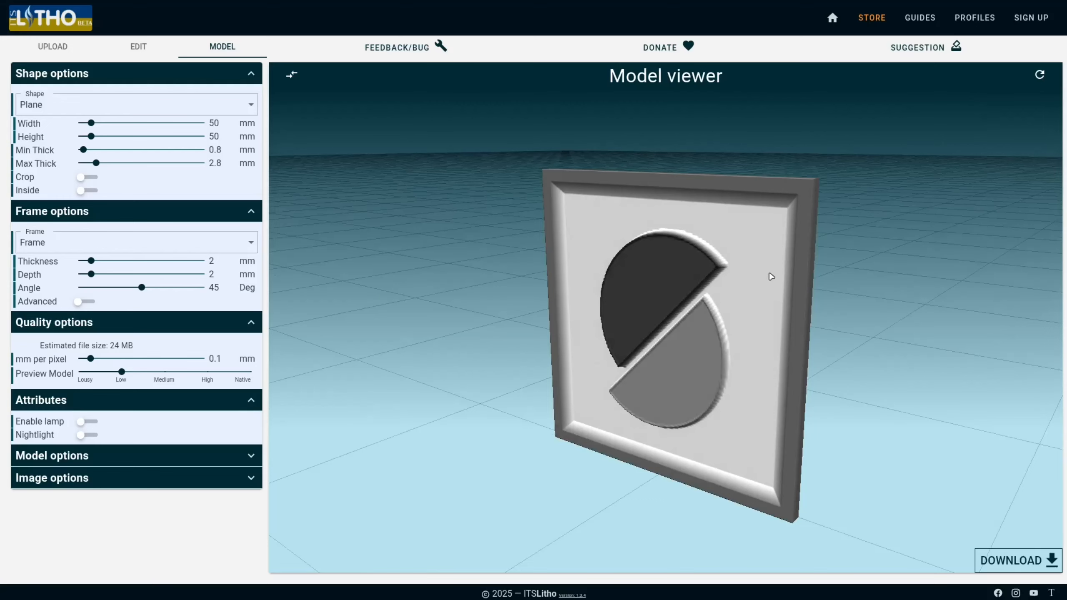
drag(771, 277, 711, 250)
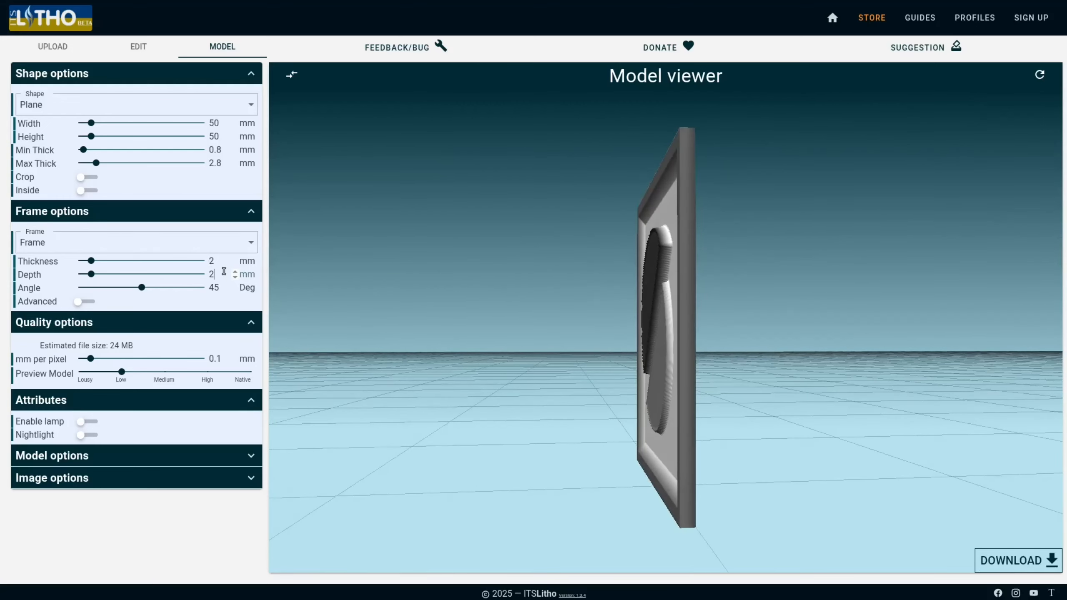
click(211, 300)
drag(491, 302, 551, 330)
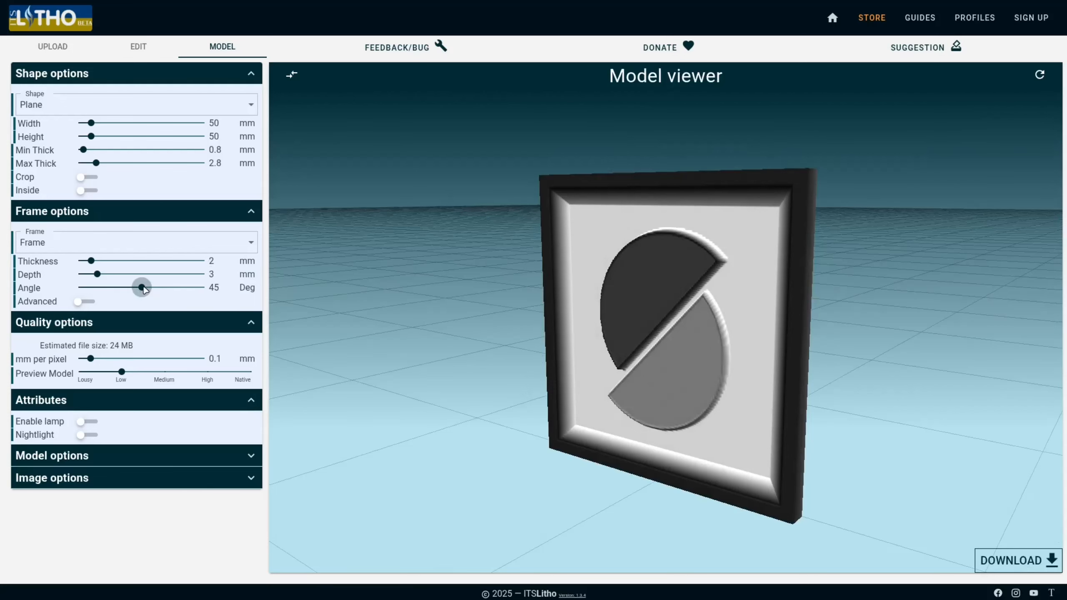
Try frame angles of 7.9 and 76.1 degrees and set the angle back to 45 degrees
drag(142, 288, 90, 288)
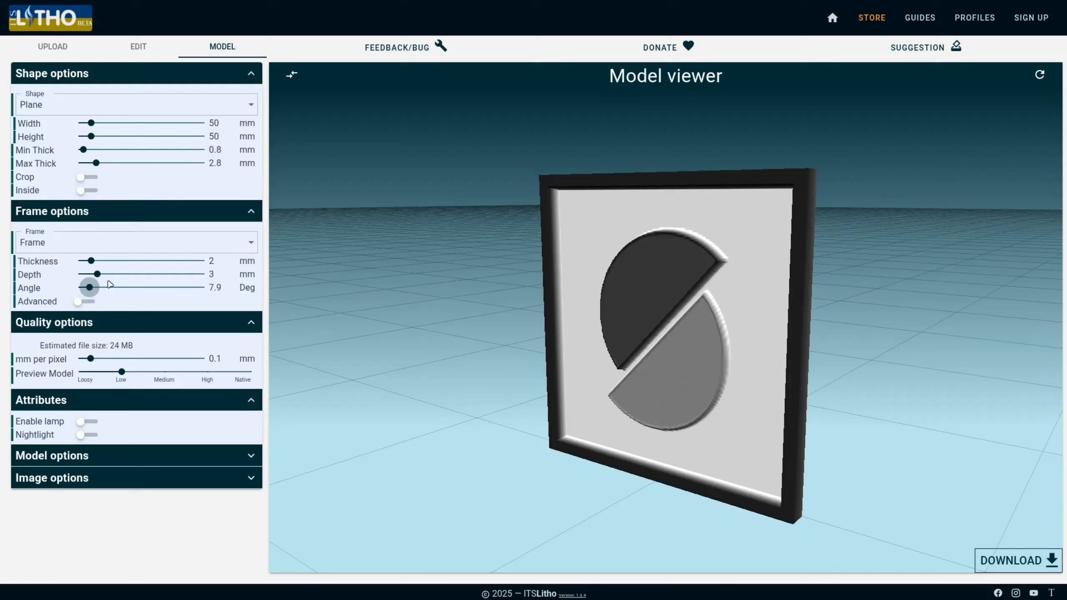
drag(90, 287, 185, 288)
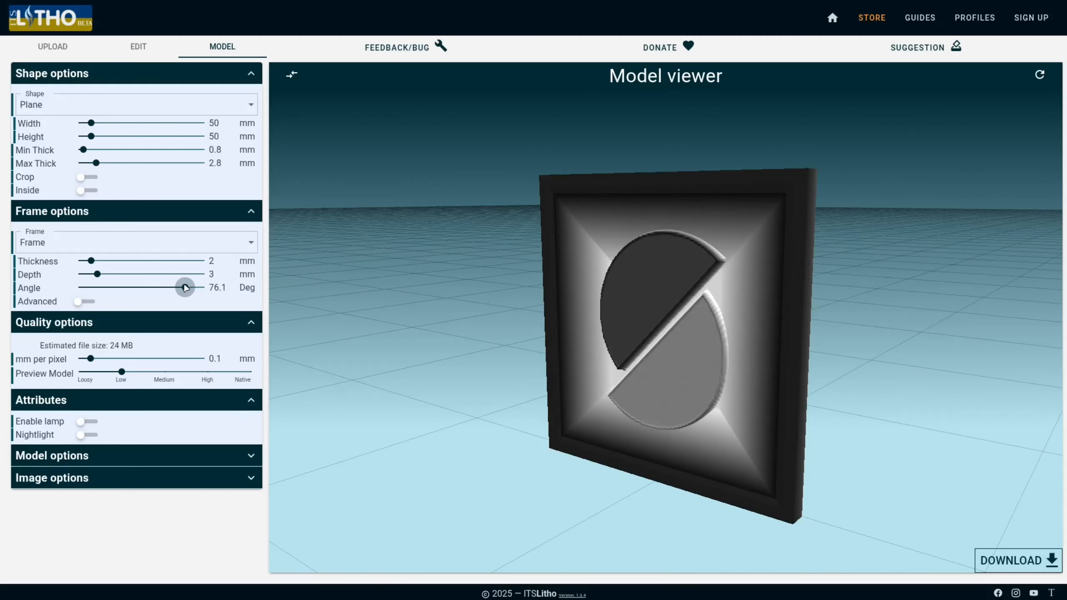
drag(185, 287, 141, 288)
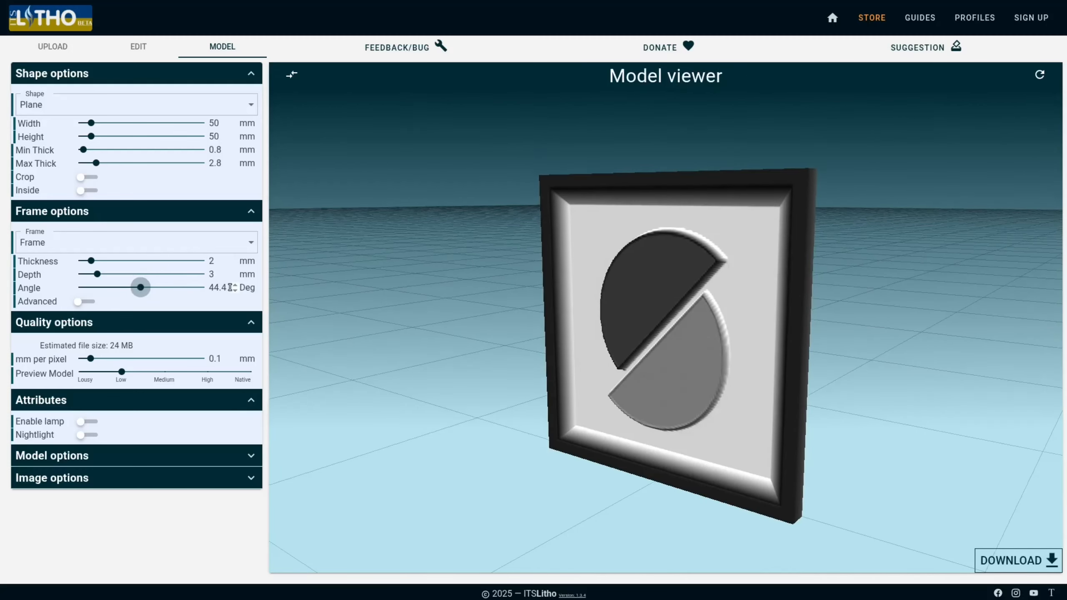
drag(230, 287, 214, 289)
text(5)
click(222, 309)
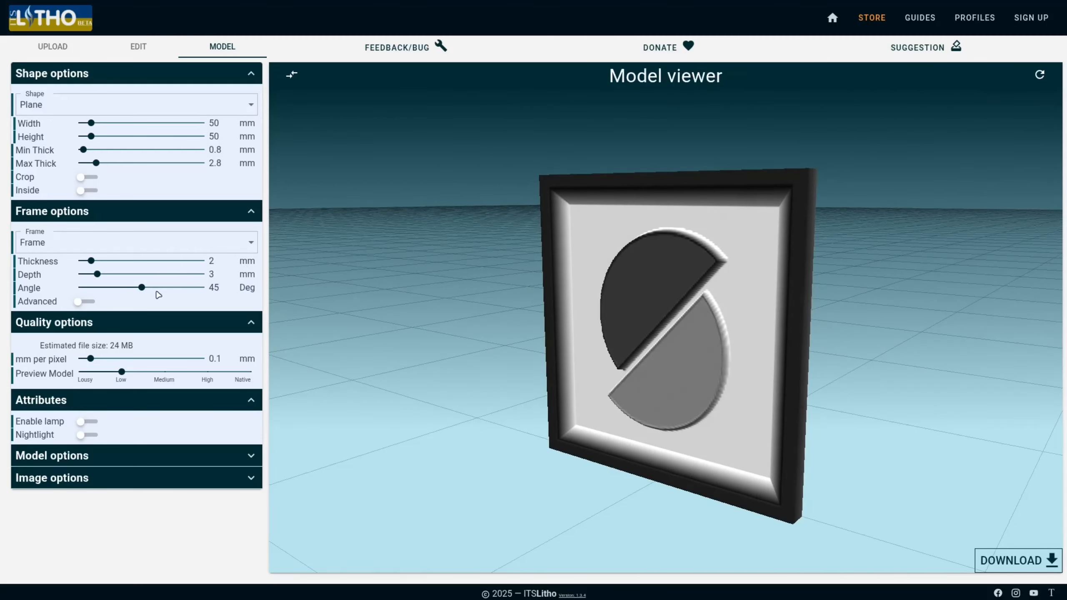
Try a 19 degree frame angle, inspect the inner edge up close, and restore the angle to 45 degrees
drag(423, 283, 421, 293)
drag(143, 290, 104, 288)
drag(610, 190, 565, 187)
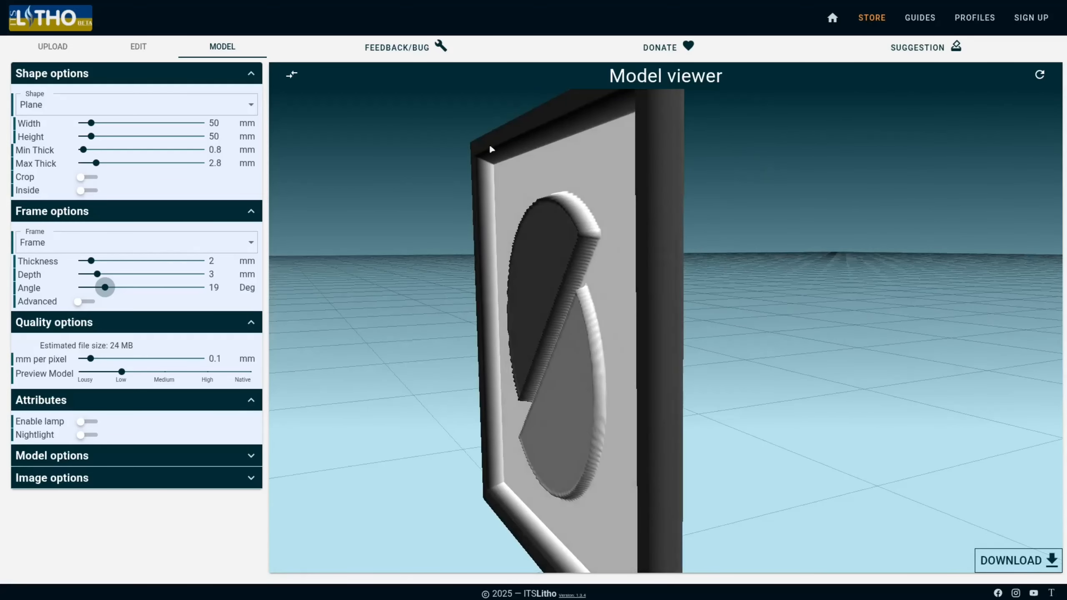
double_click(214, 288)
text(45)
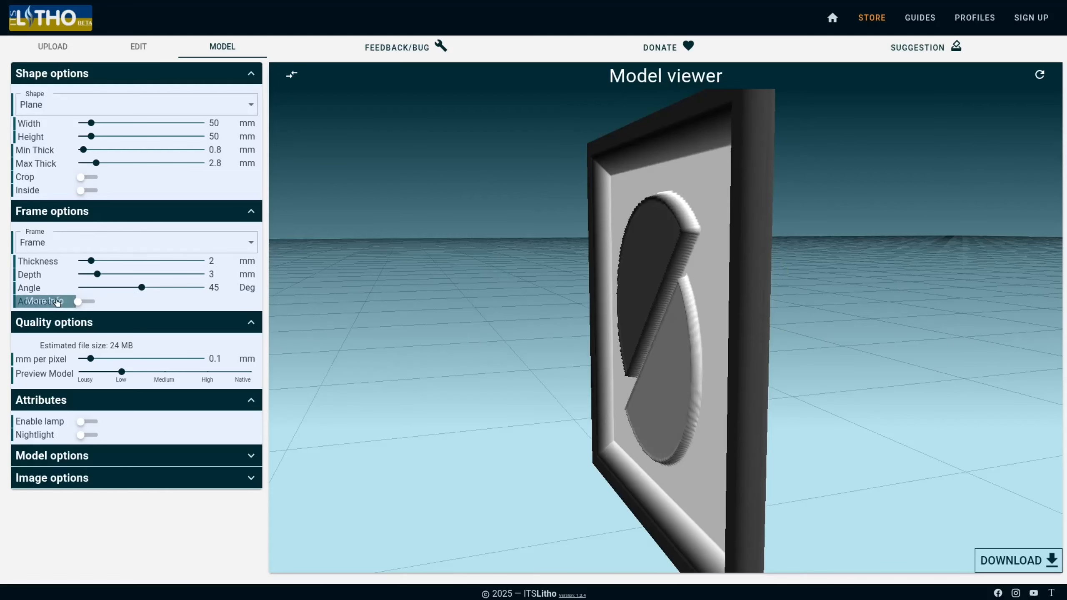
Try the advanced frame option with only the Right side and only the Bottom side, and switch it off again
click(88, 301)
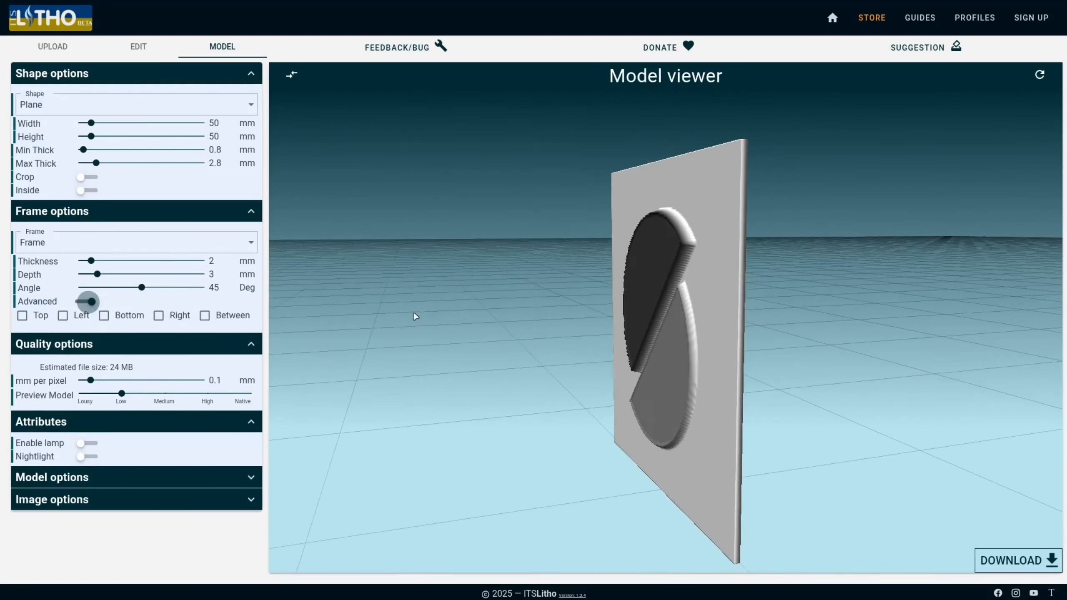
click(159, 316)
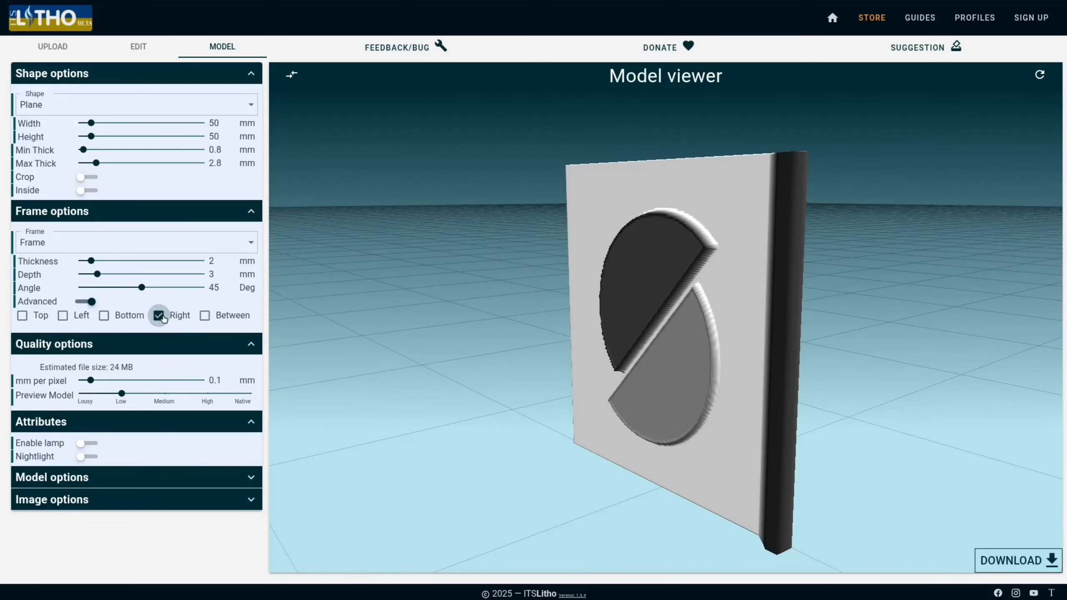
click(158, 316)
click(104, 316)
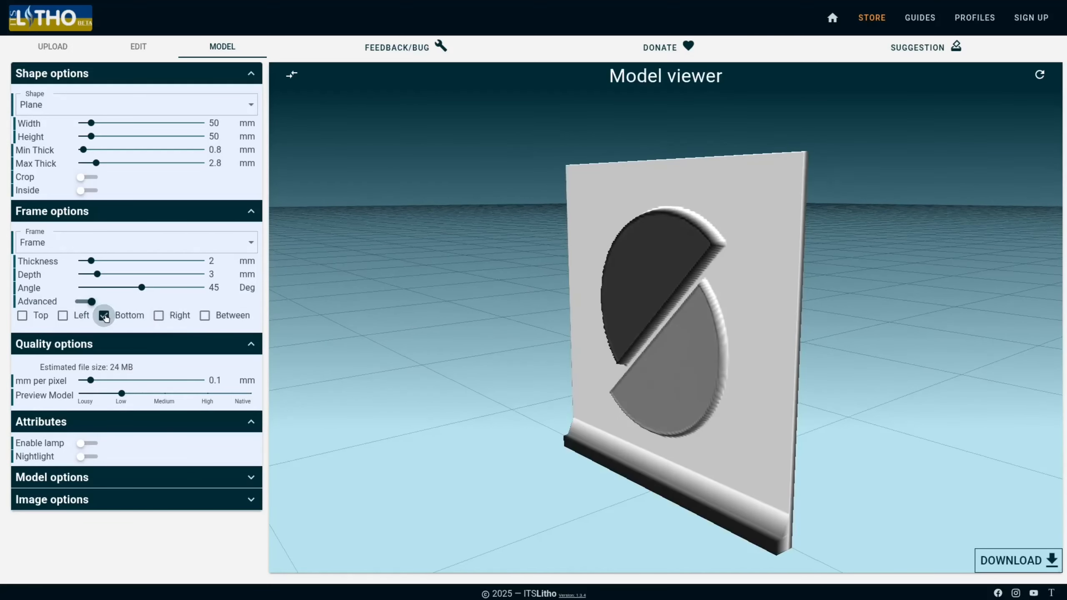
click(105, 316)
click(88, 302)
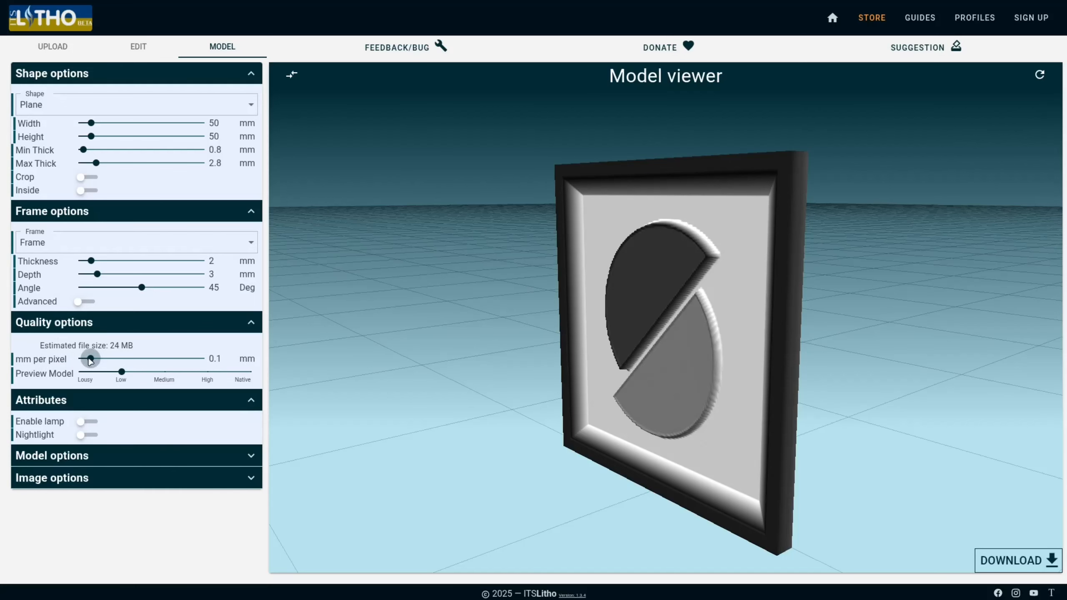
Try a model resolution of 0.2 mm per pixel and set it back to 0.1 mm
drag(90, 359, 94, 360)
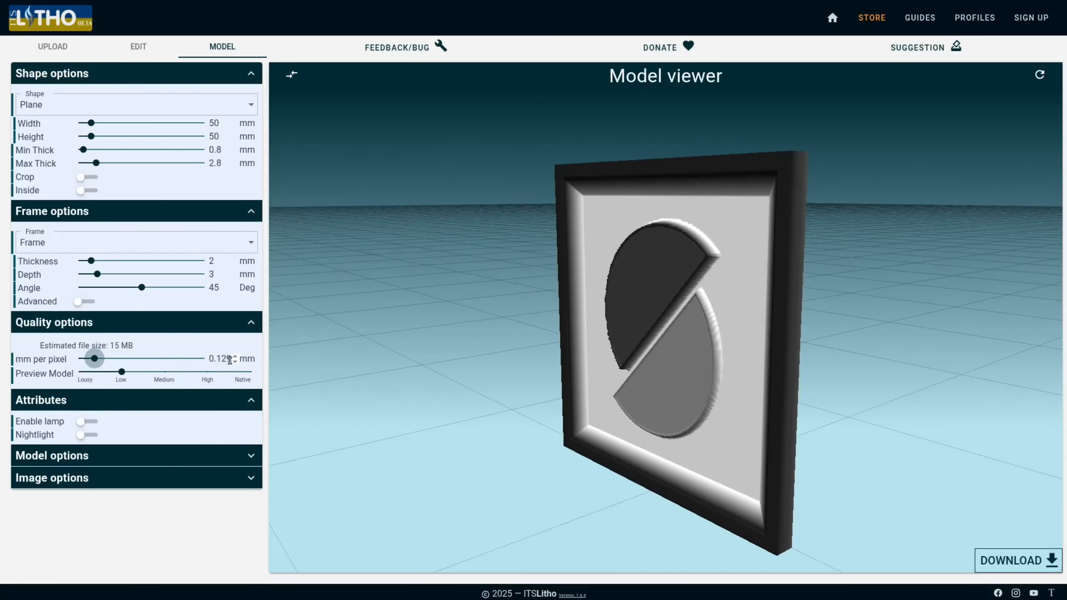
drag(231, 359, 219, 358)
text(2)
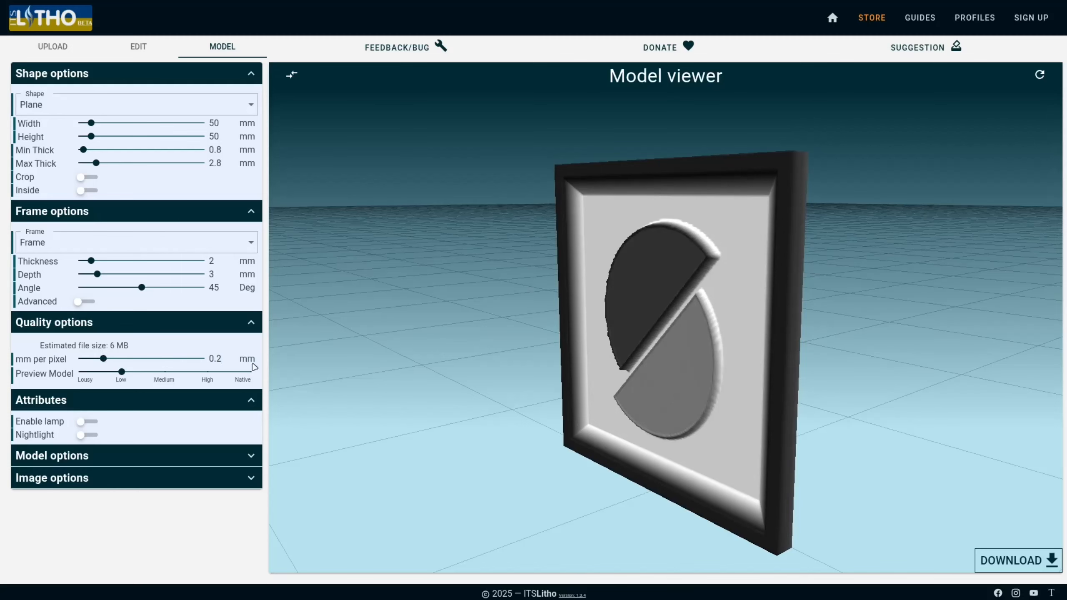
drag(235, 358, 217, 358)
text(1)
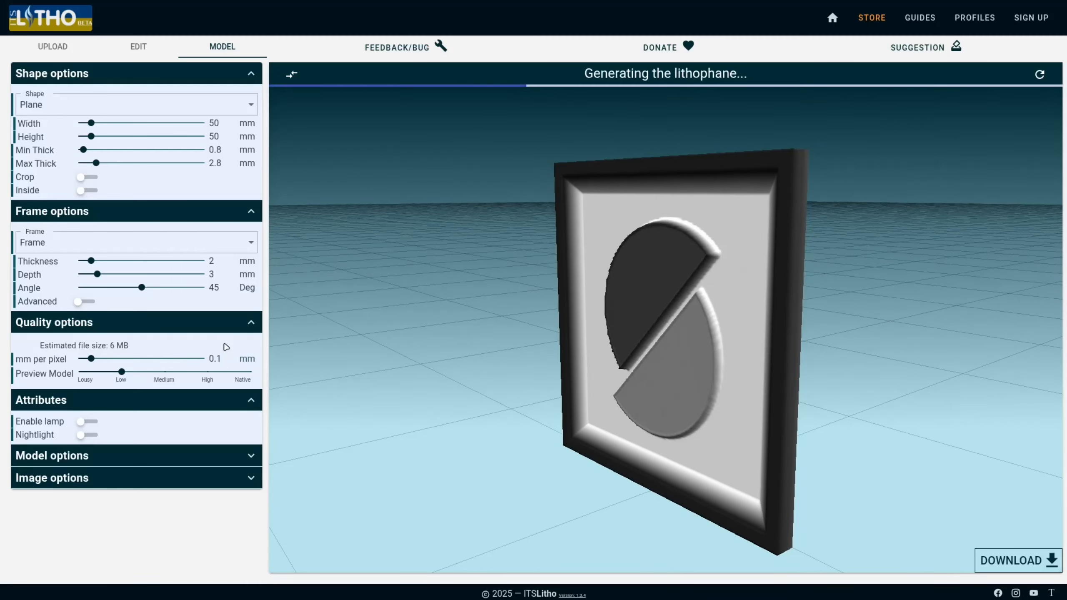